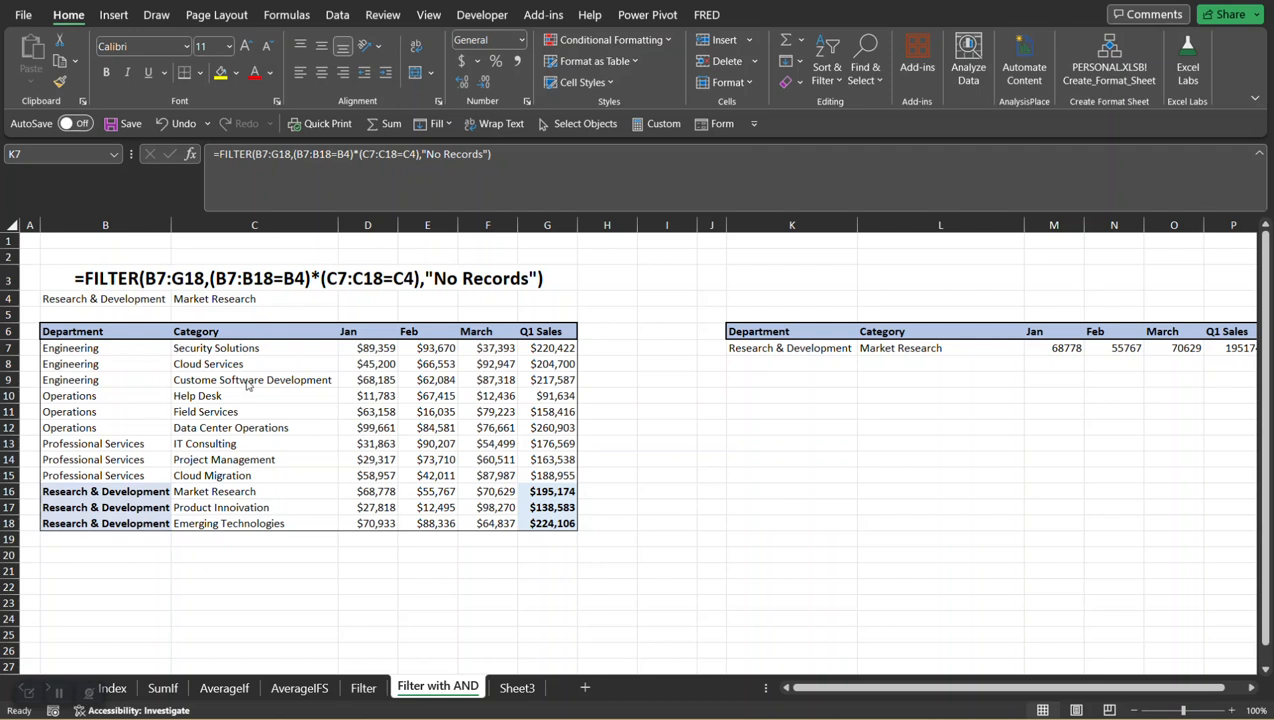
- Start a new FILTER formula in K7 using the data range B7:G18 as its array
click(777, 350)
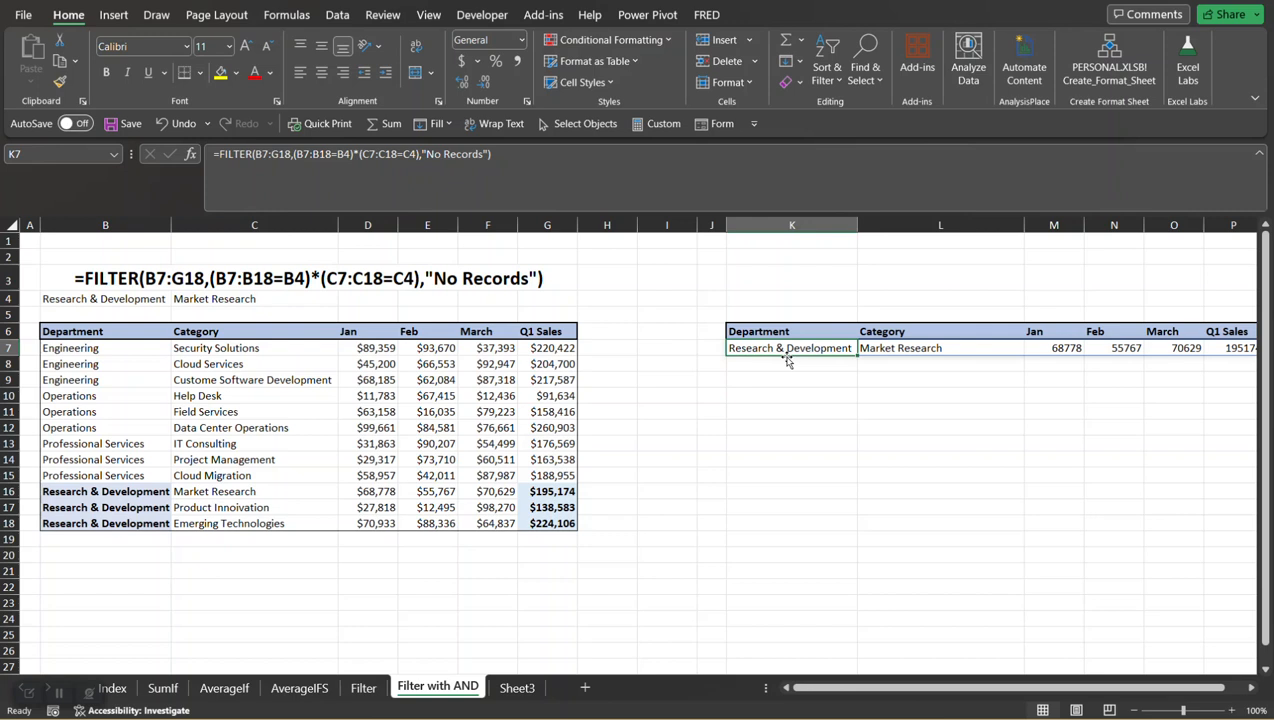
text(=)
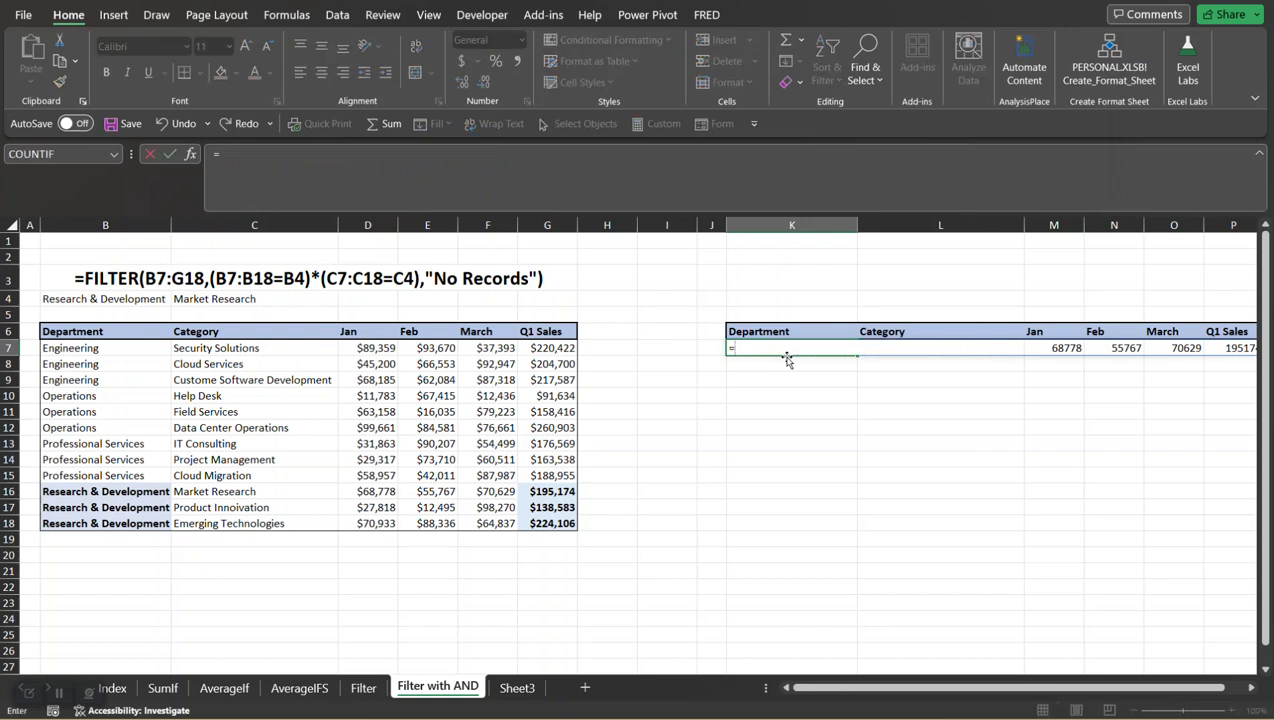
text(filter)
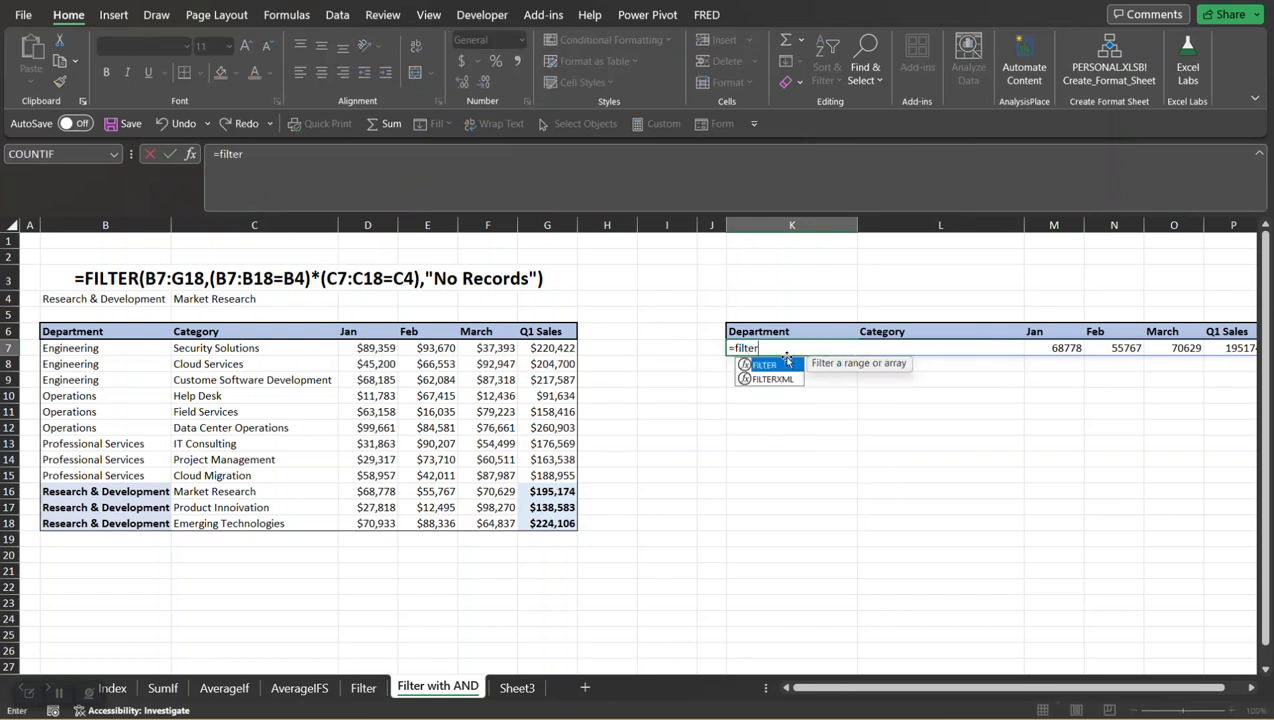
key(Tab)
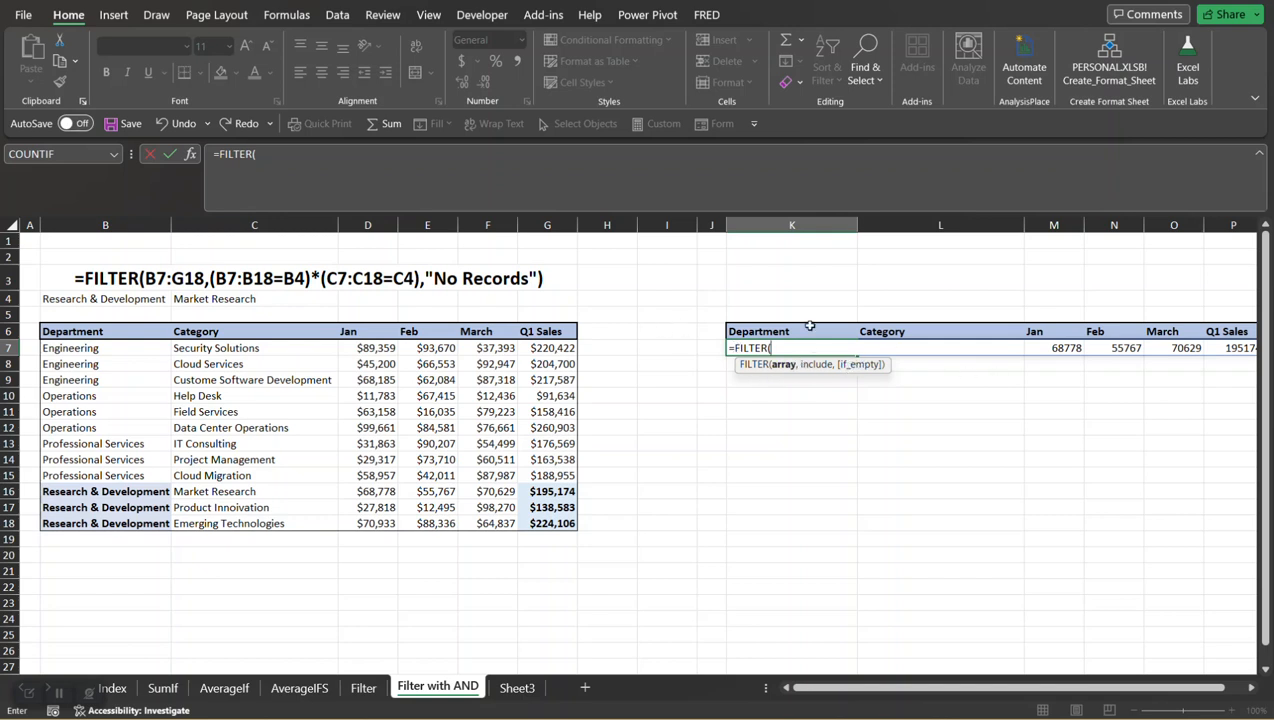
click(82, 350)
drag(82, 350, 540, 525)
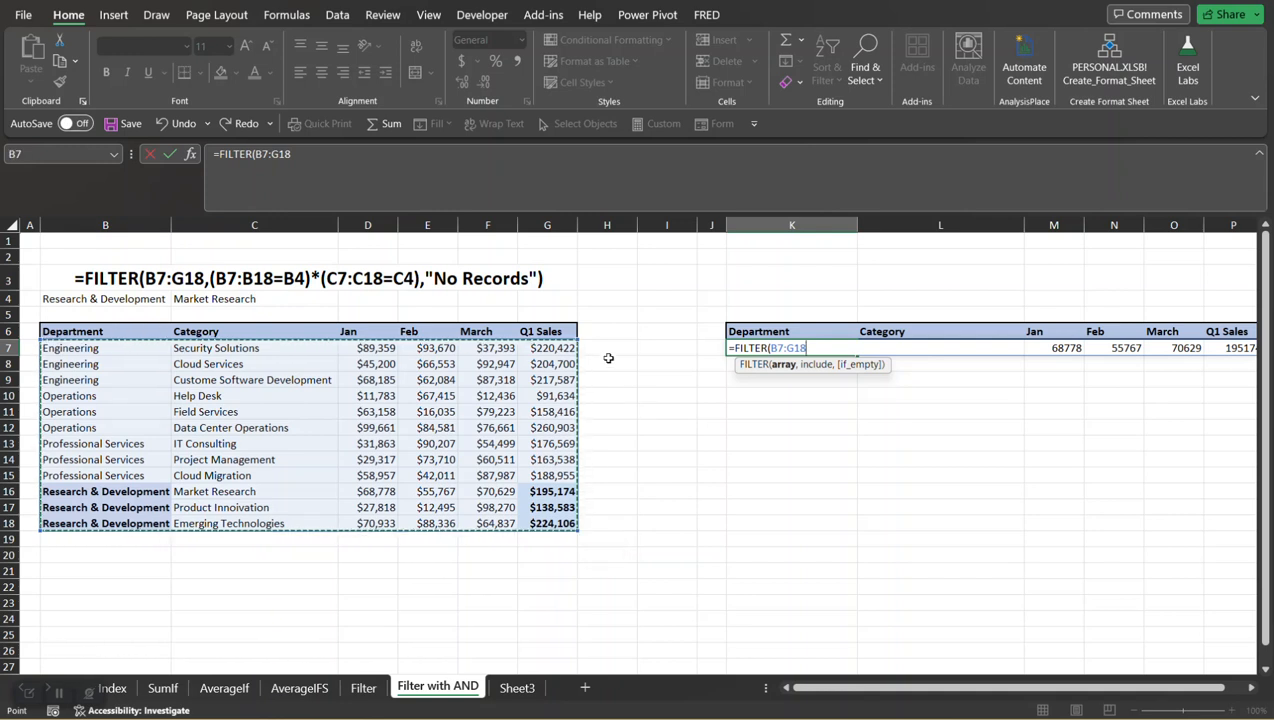
- Add the department condition as the first include criterion, comparing B7:B18 with B4 inside parentheses
text(,()
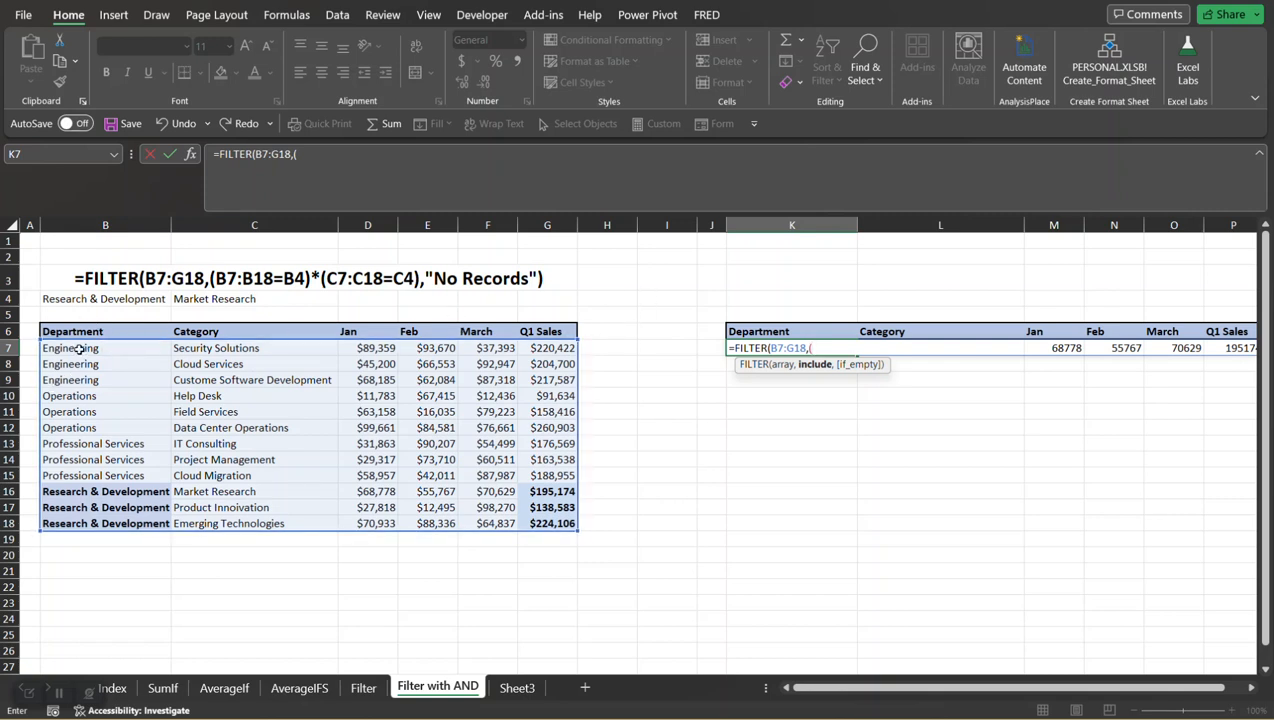
drag(79, 349, 83, 517)
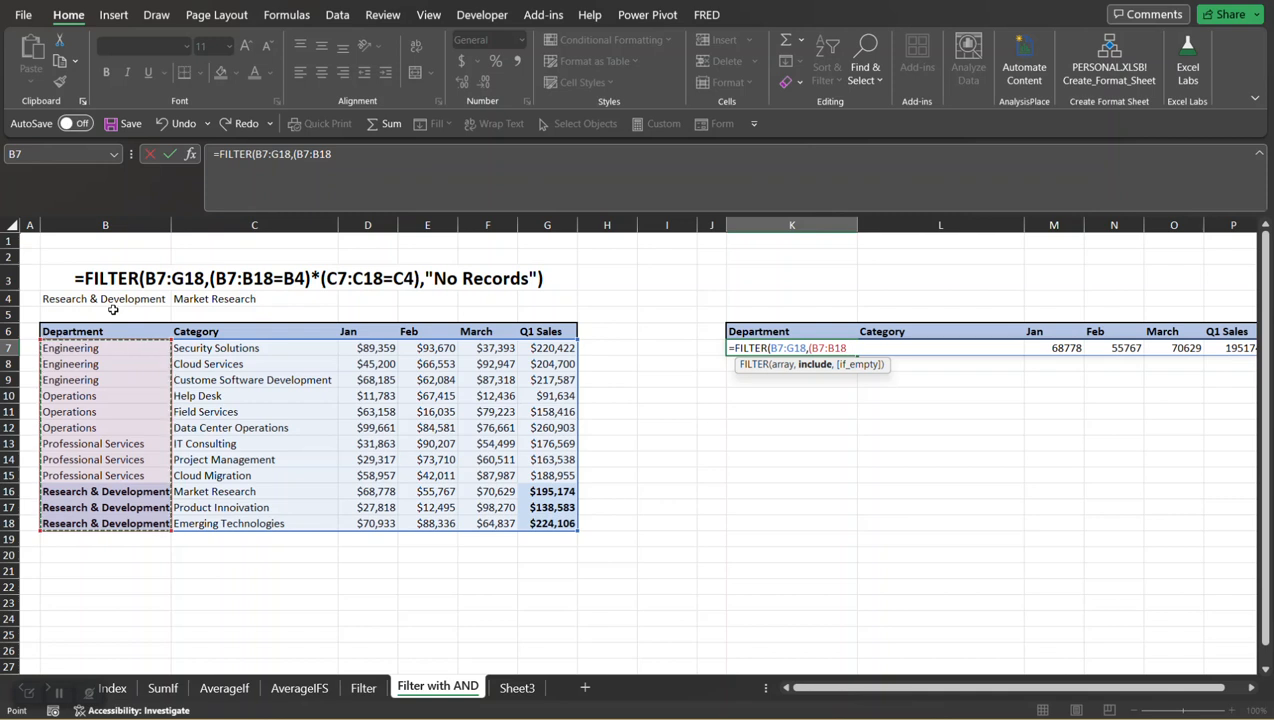
text(=)
click(120, 301)
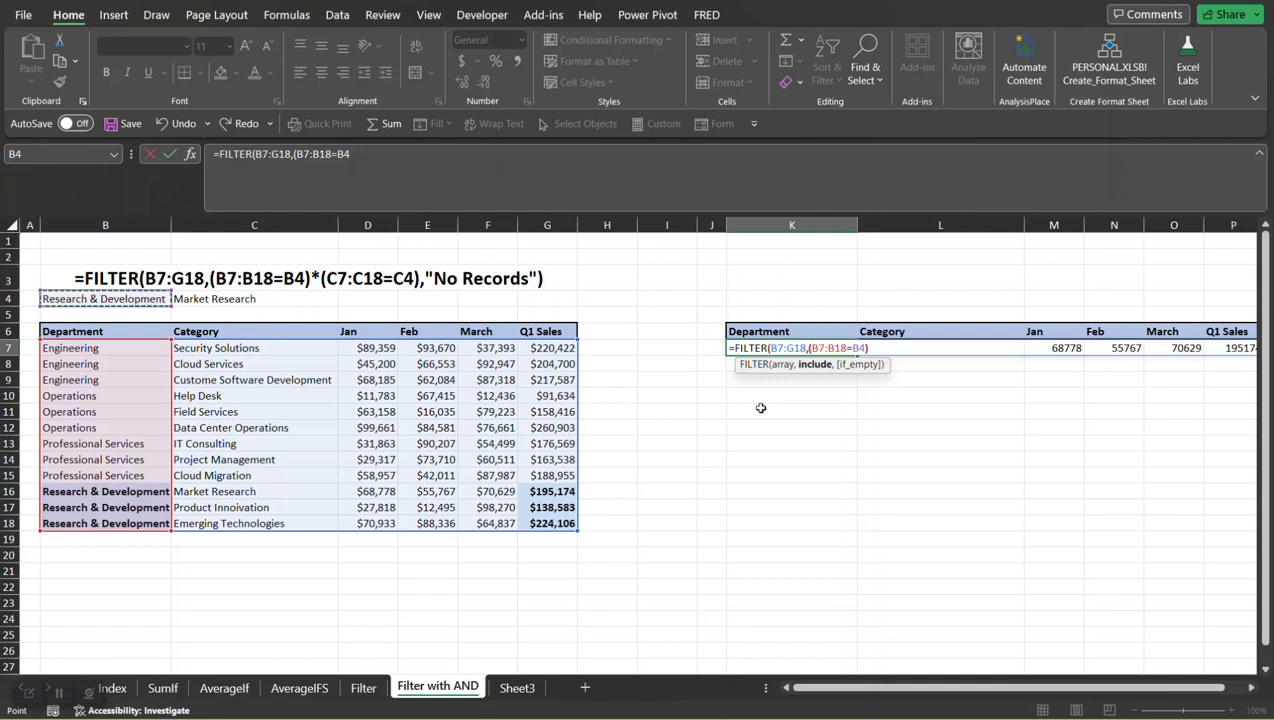
- Multiply the department condition by a parenthesised category condition comparing C7:C18 with C4
text()*()
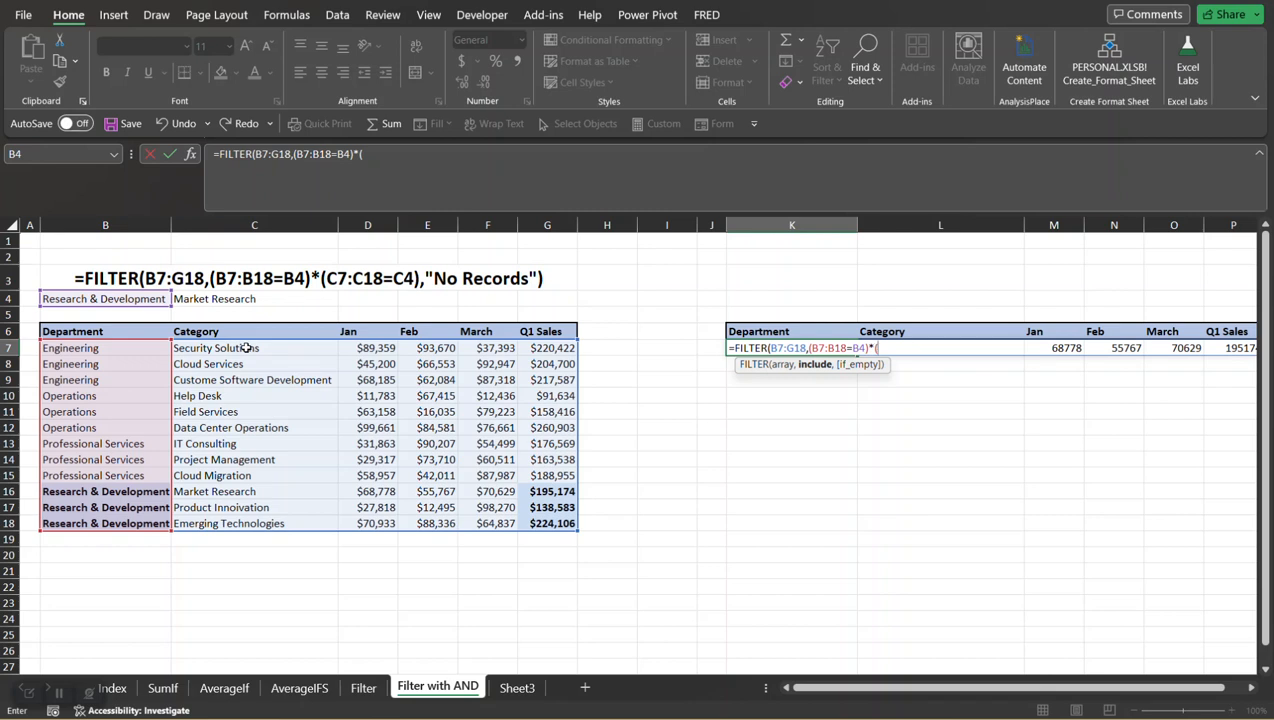
drag(246, 347, 240, 521)
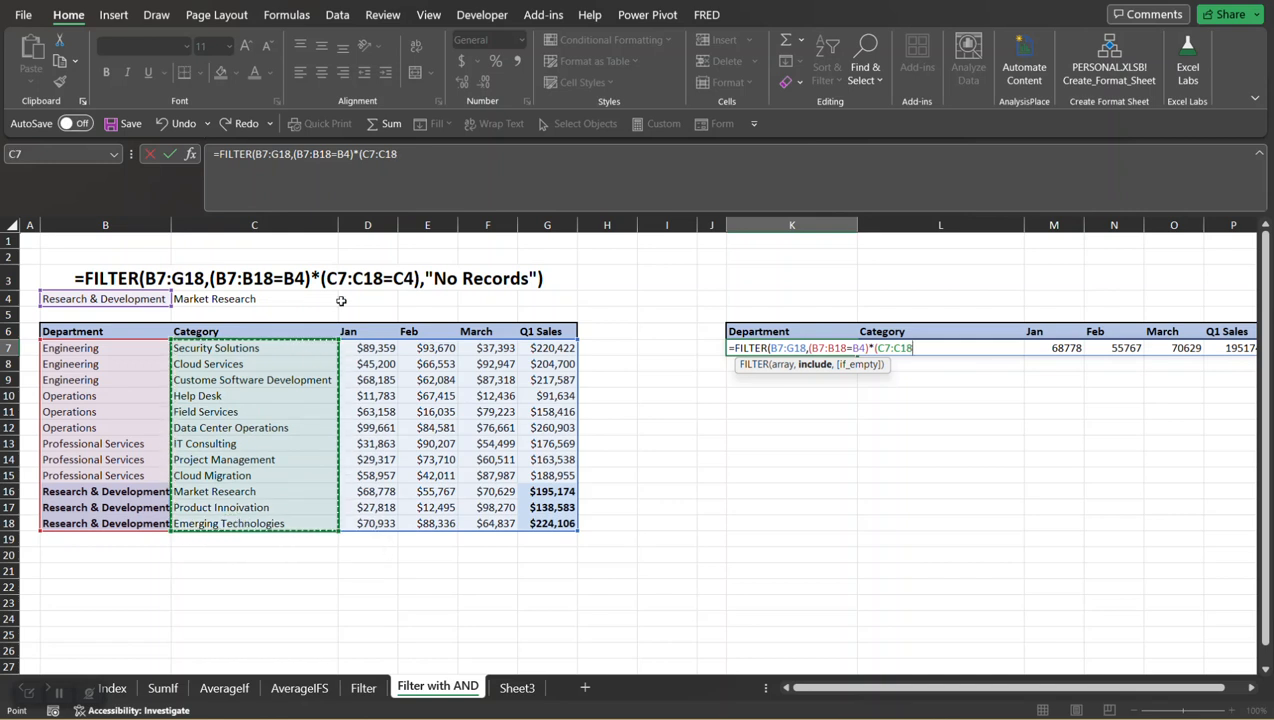
text(=)
click(240, 300)
text())
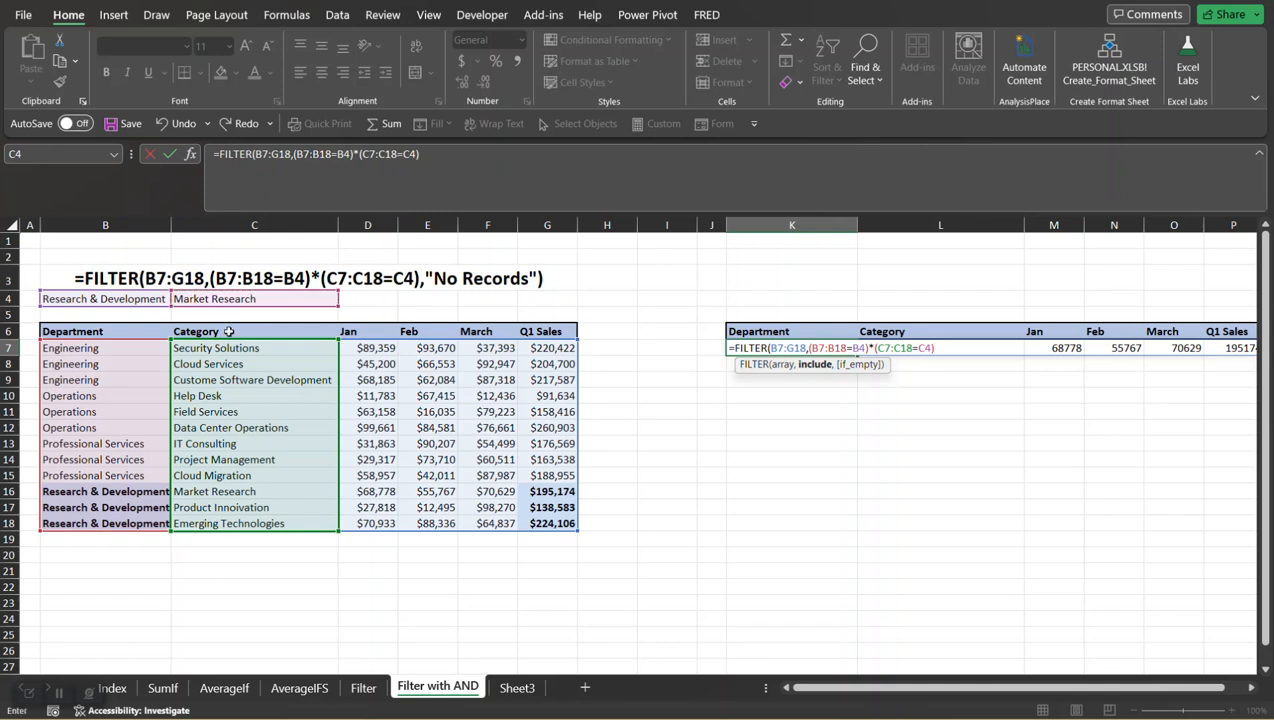
- Add "No Records" as the if_empty argument and enter the completed FILTER formula
text(,)
text("No Re)
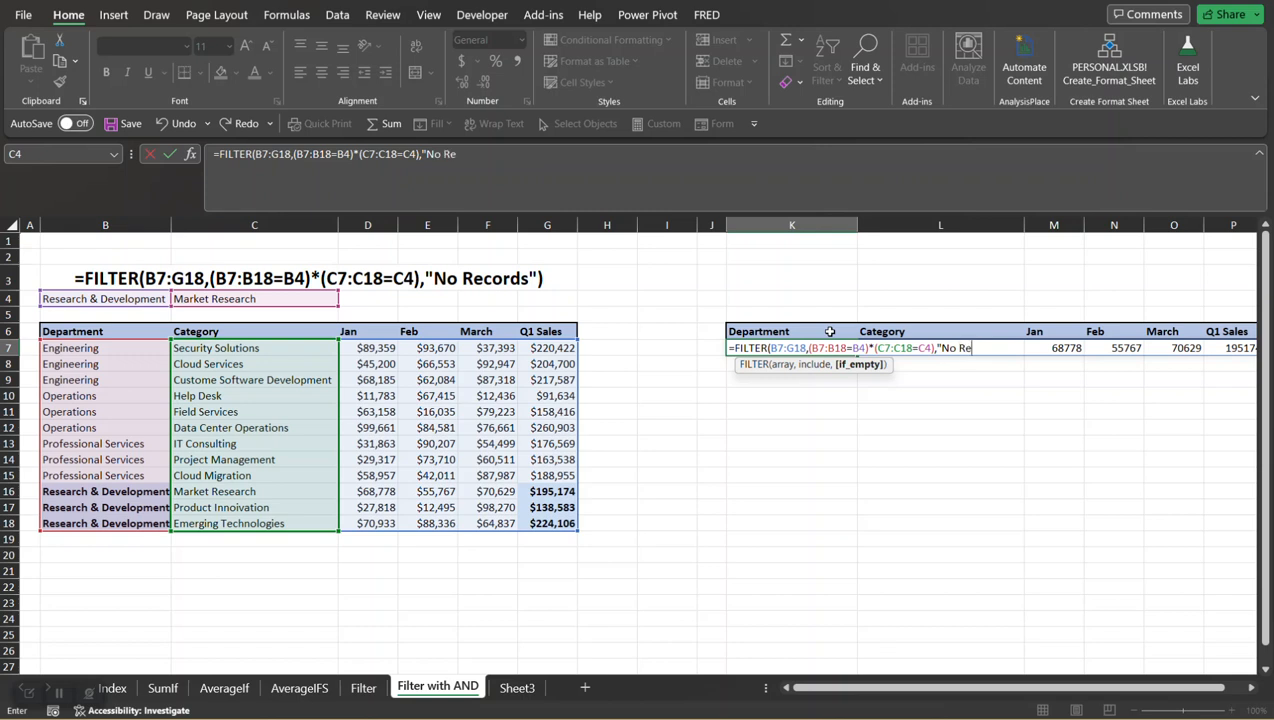
text(oord"))
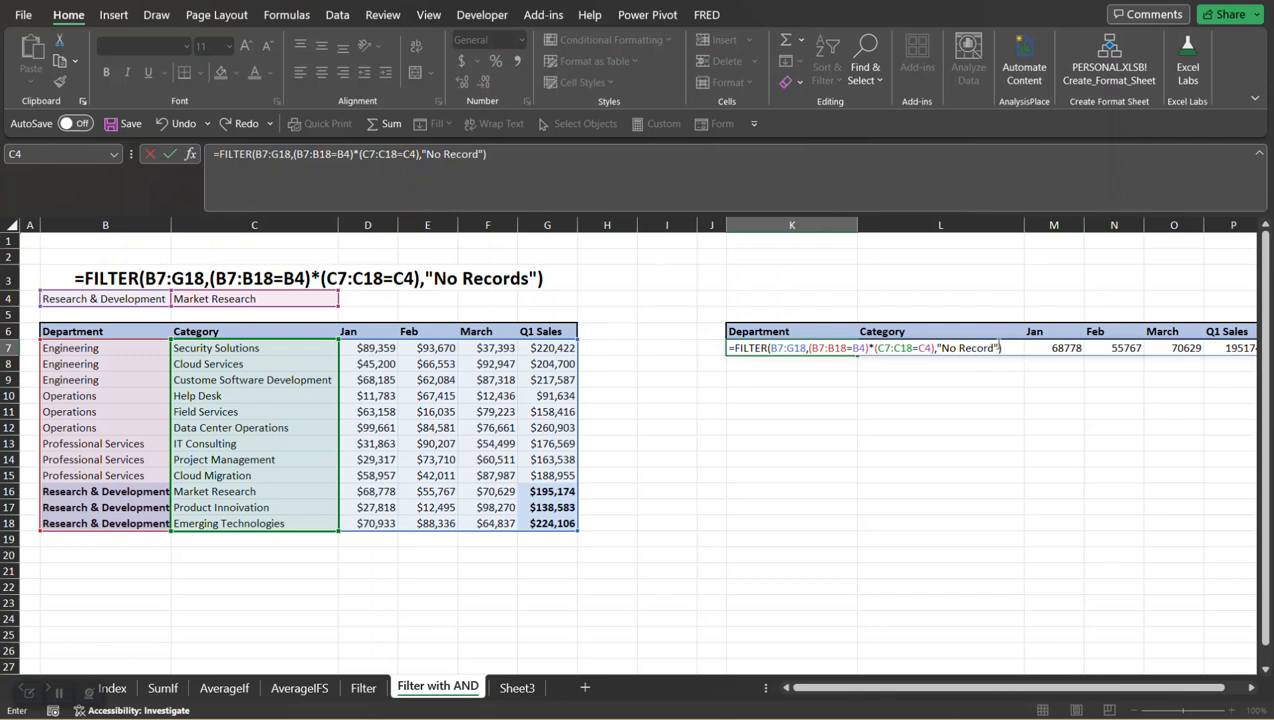
click(992, 347)
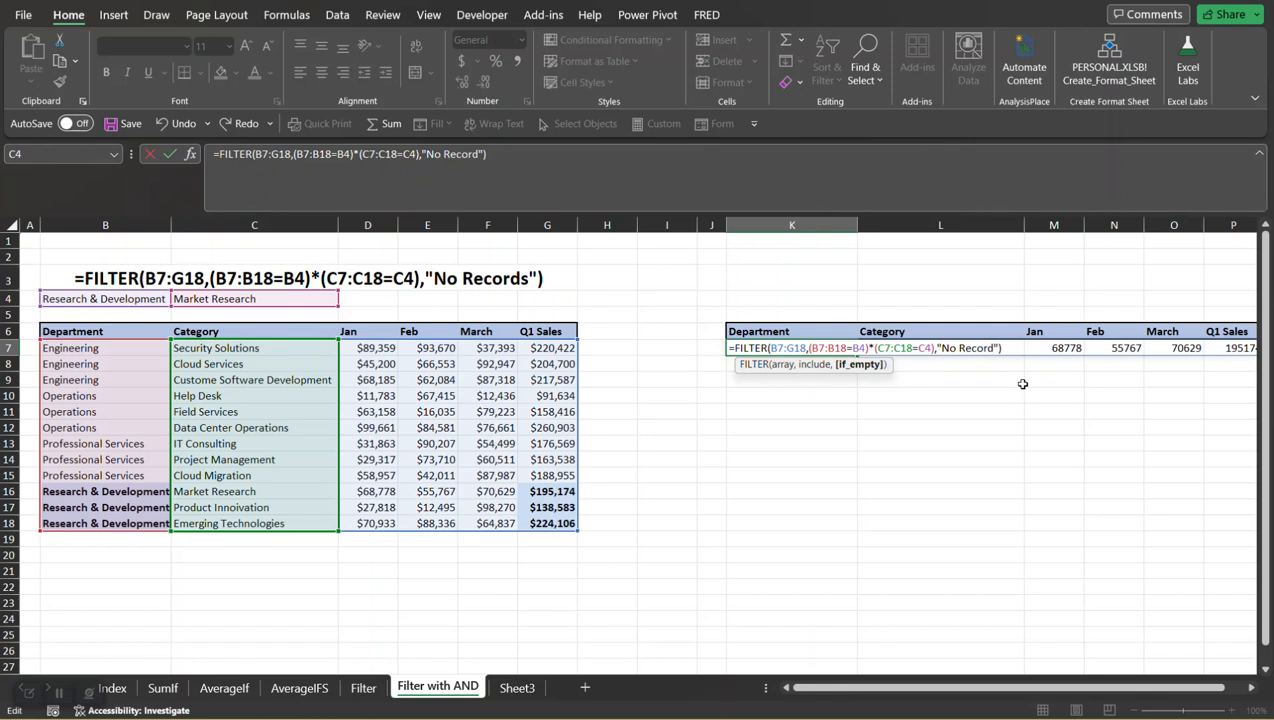
text(s)
key(Return)
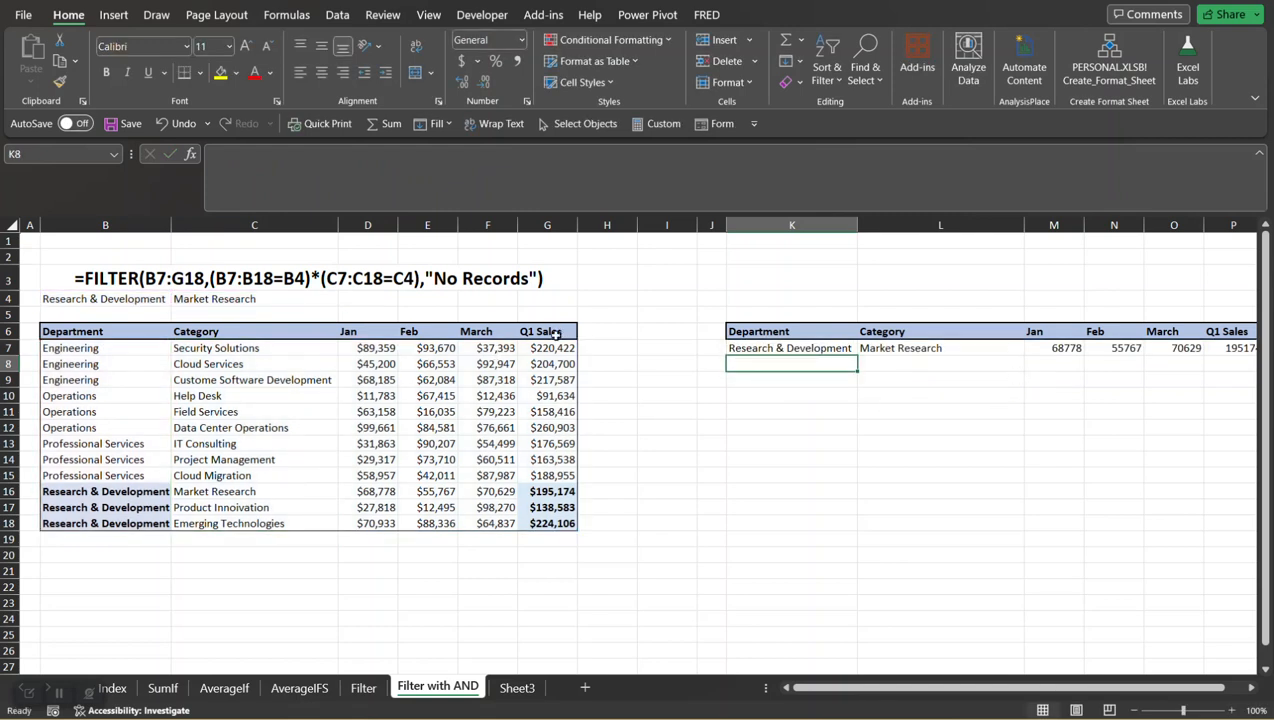
- Test the filter by choosing Cloud Services as the category in C4, and set it back to Market Research
click(748, 348)
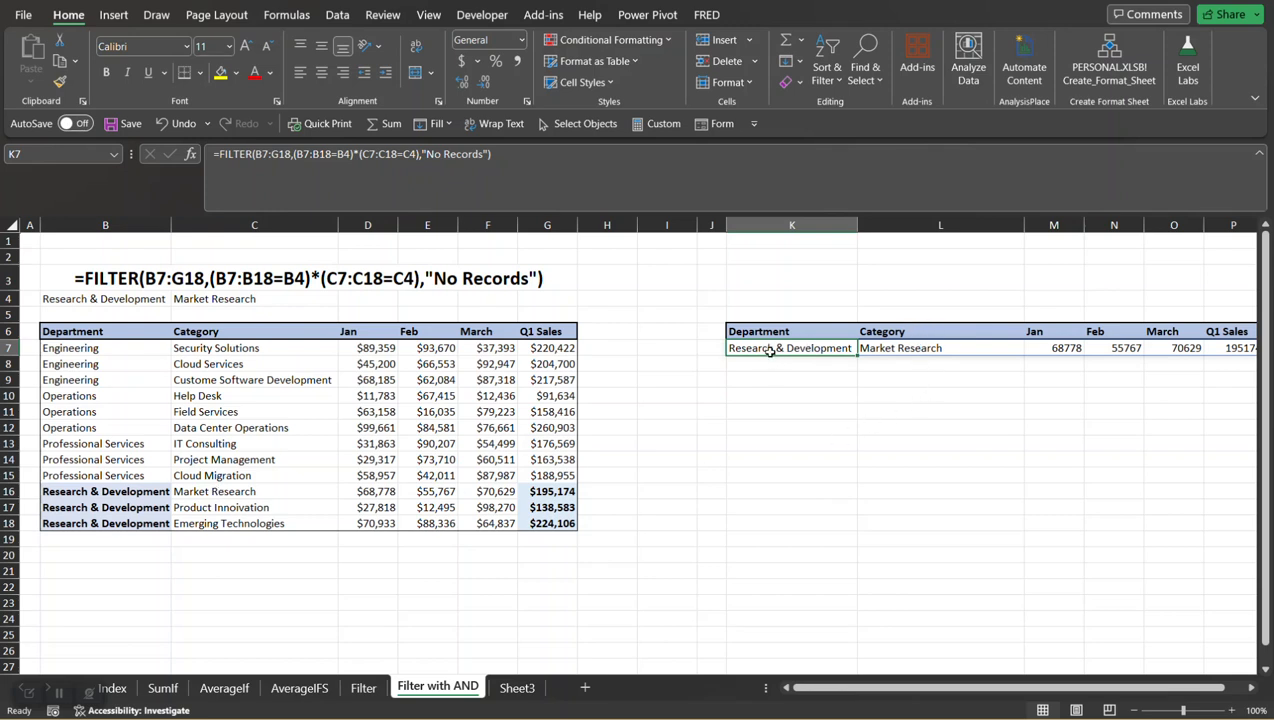
click(289, 298)
click(347, 300)
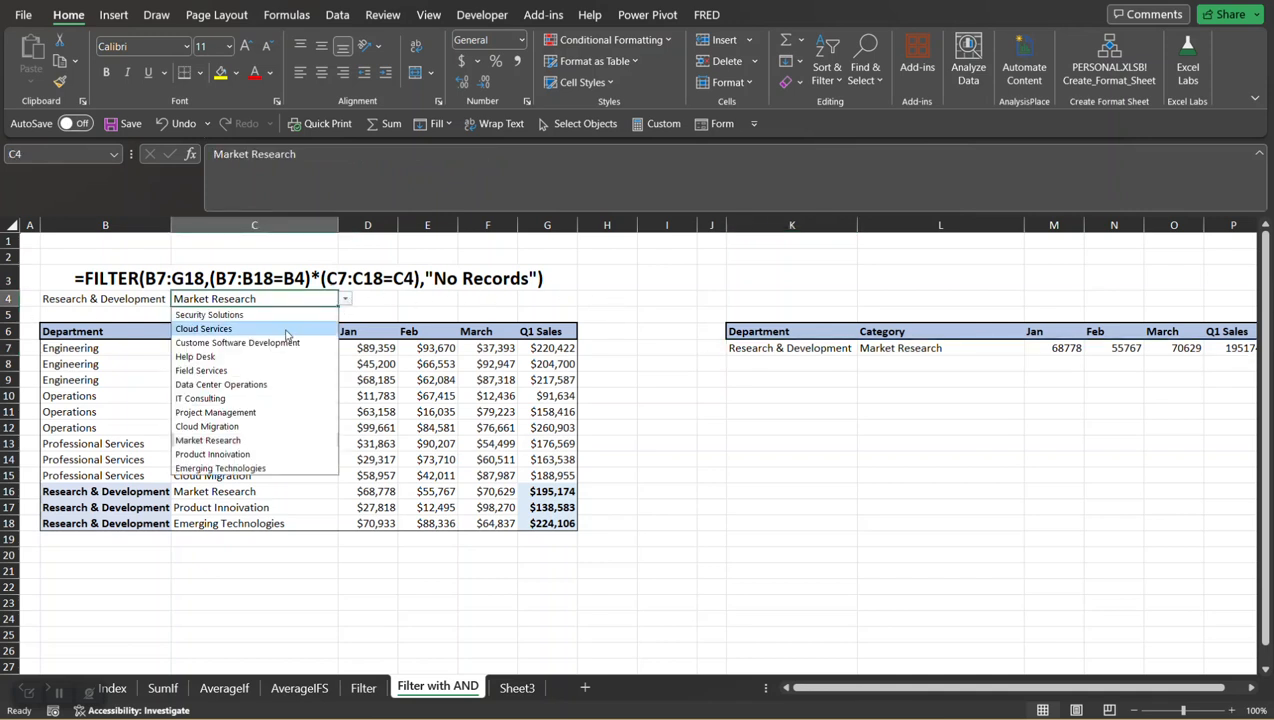
click(287, 330)
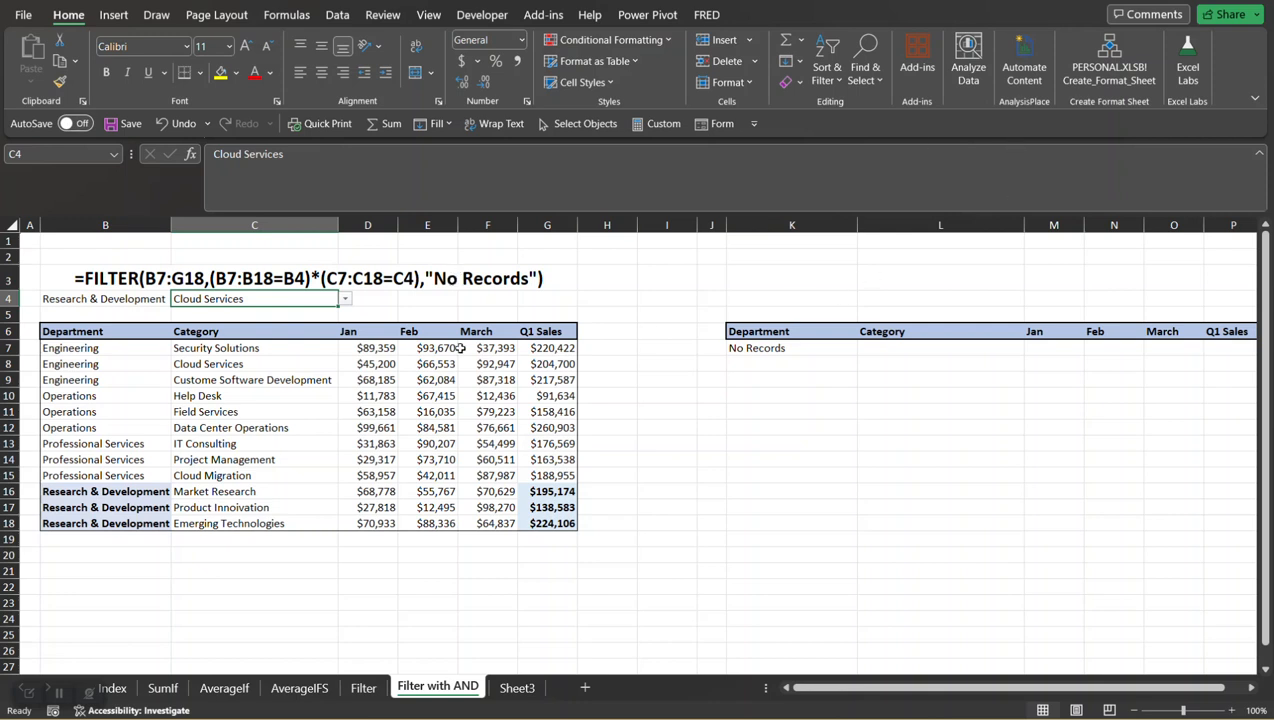
click(349, 300)
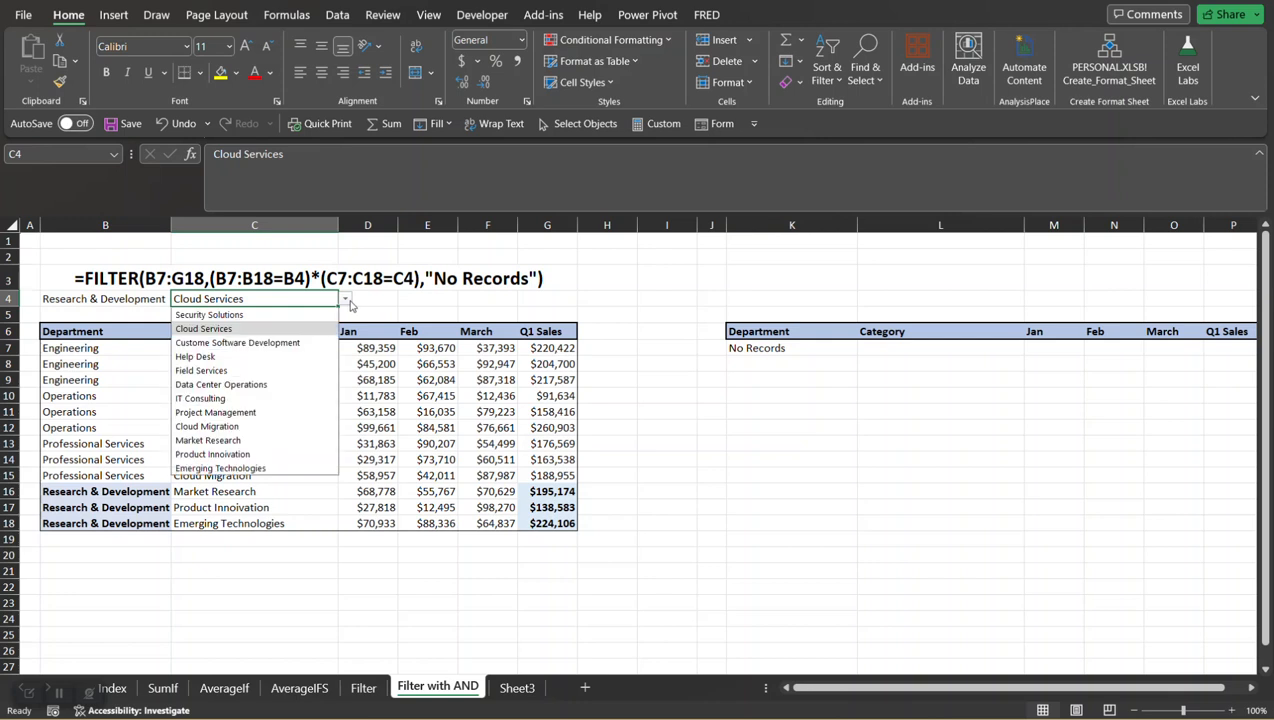
click(265, 440)
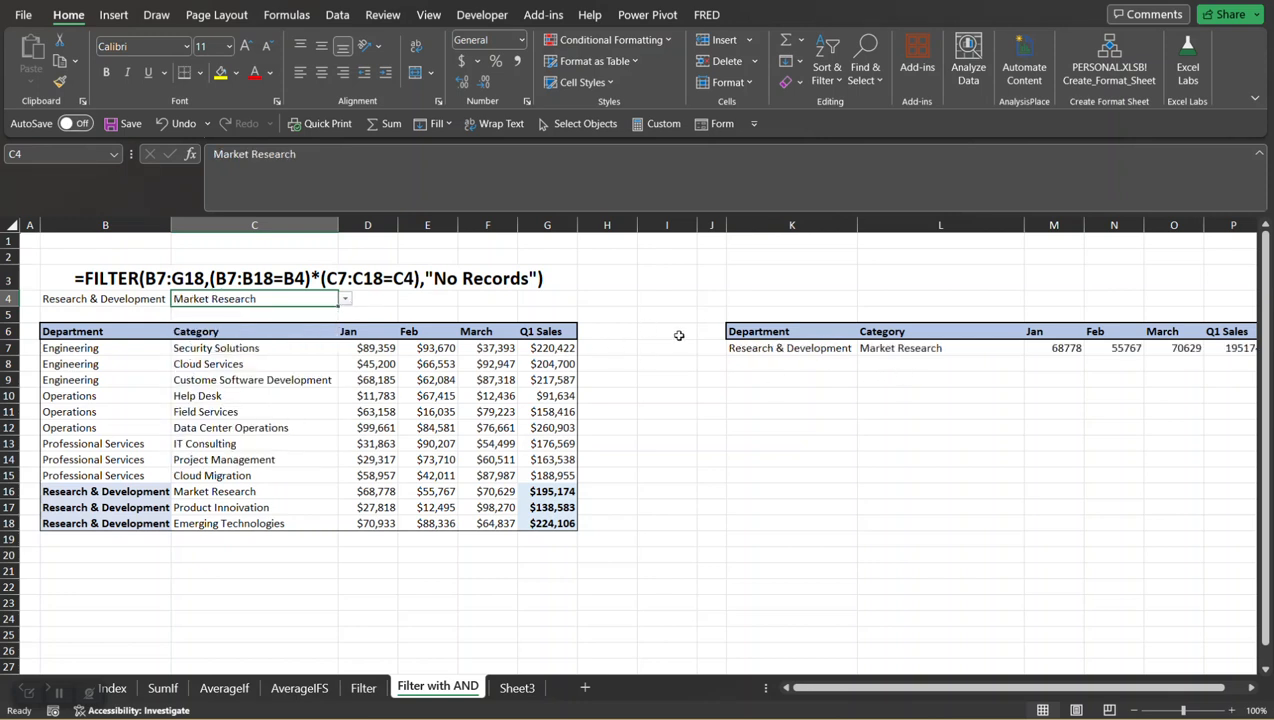
- Break K7's formula onto separate lines before the department condition and before the category condition
click(766, 346)
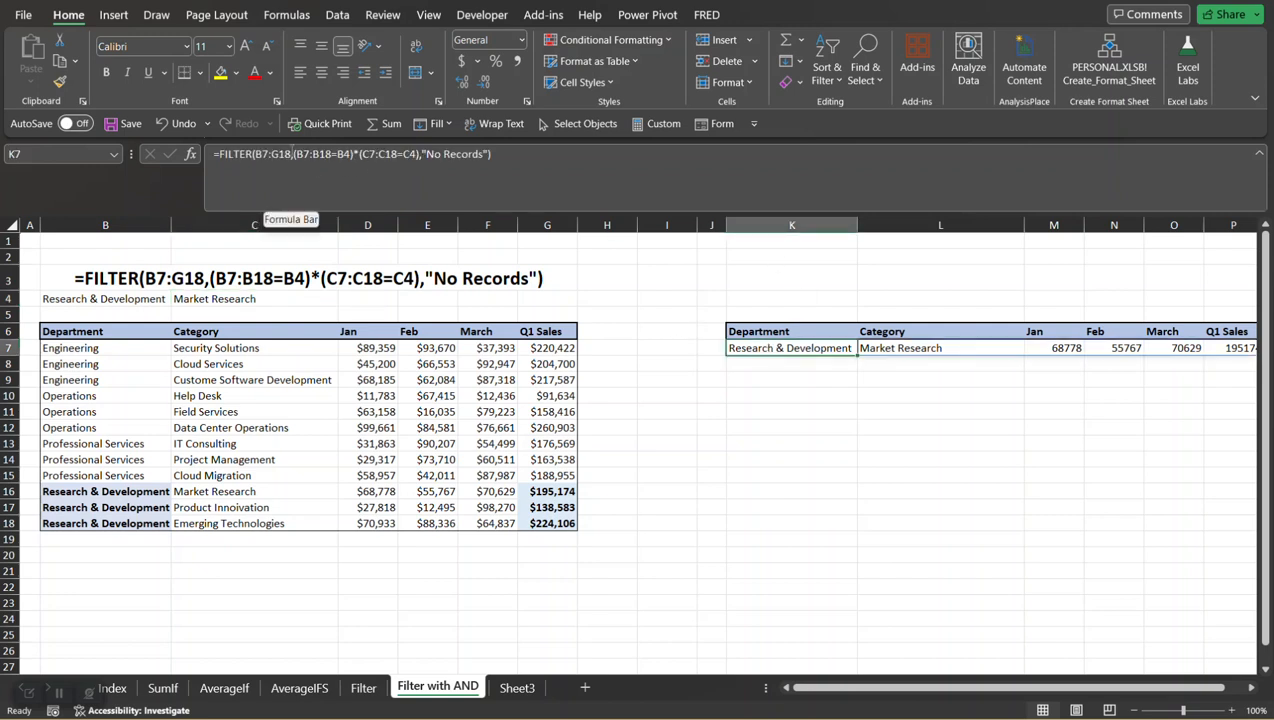
click(294, 158)
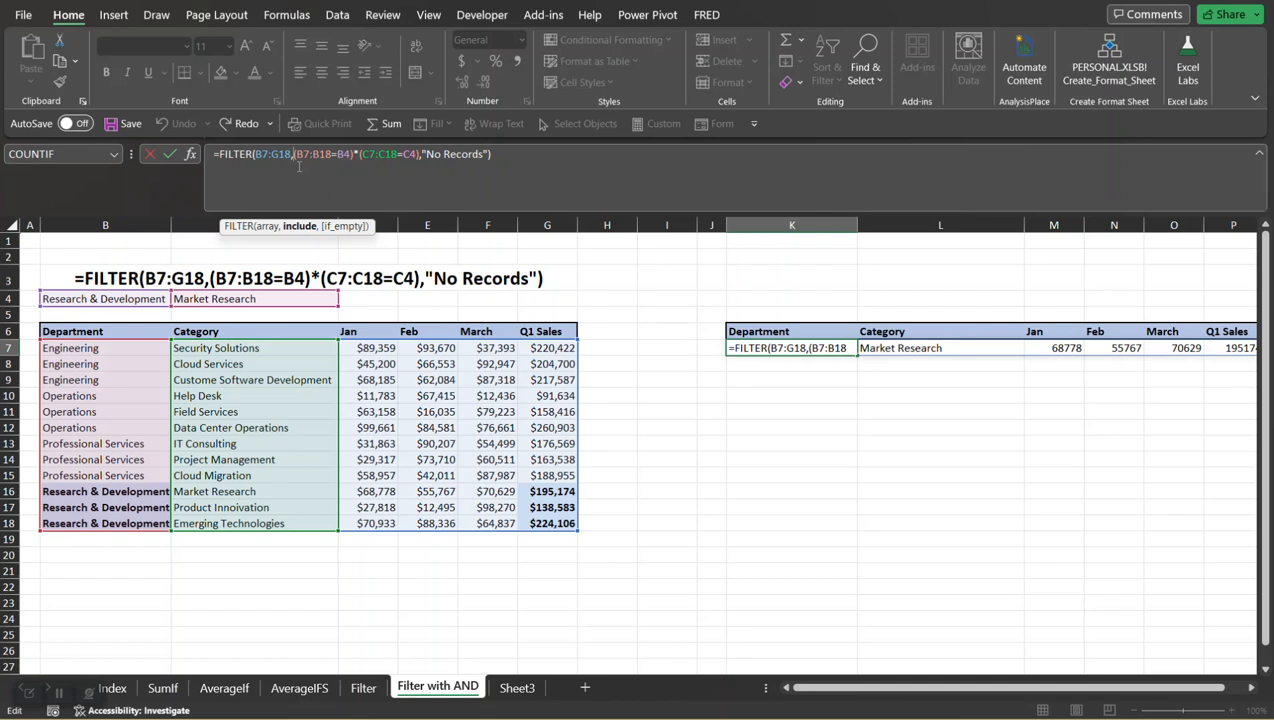
key(alt+Return)
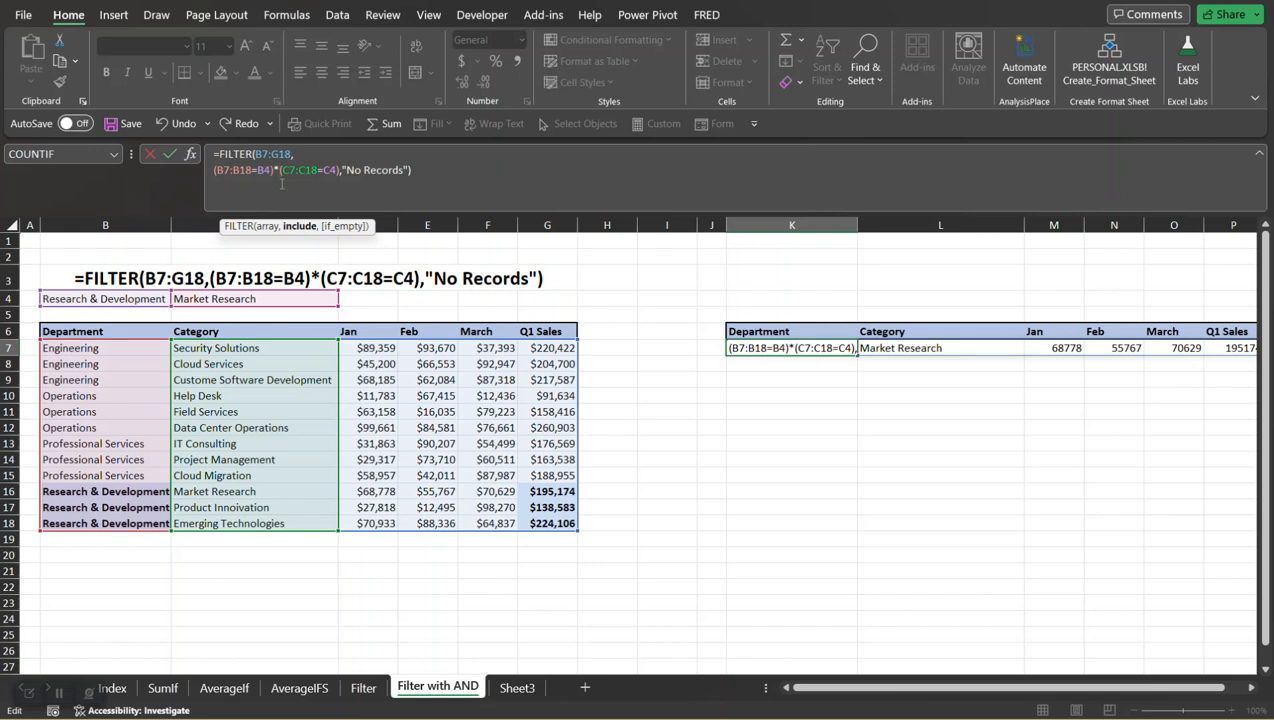
key(alt+Return)
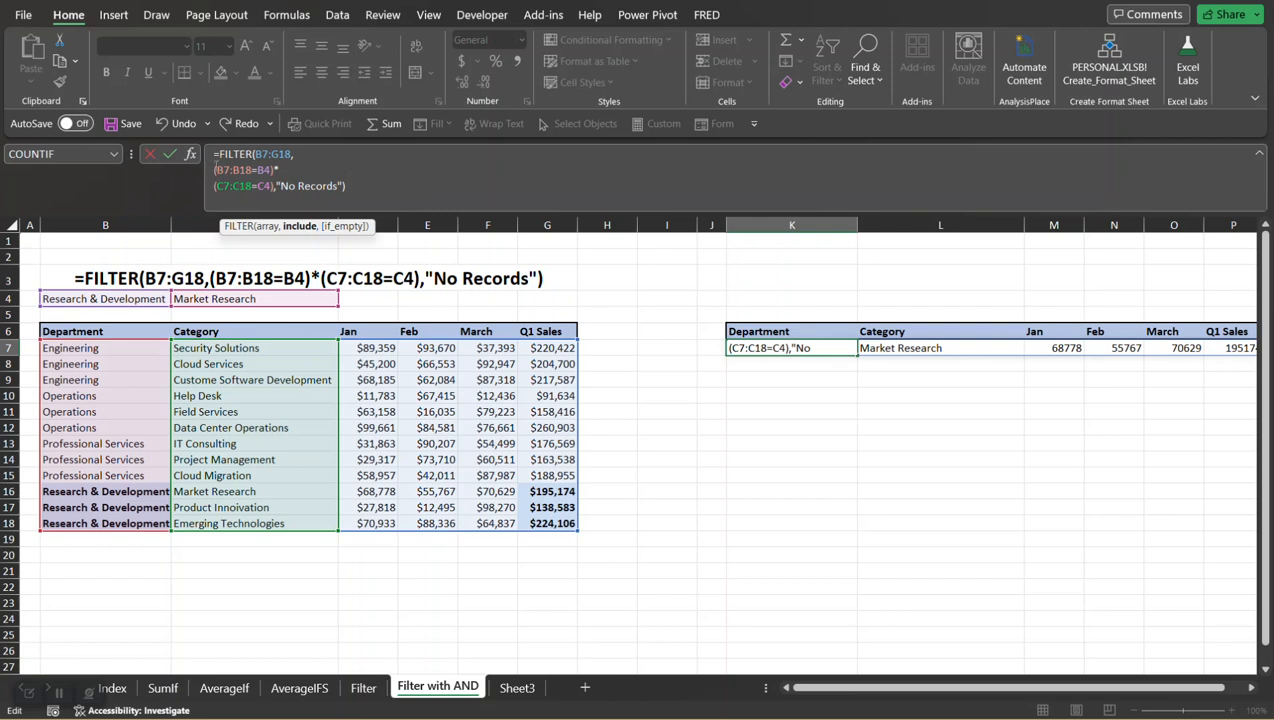
- Evaluate the department condition (B7:B18=B4) within K7's formula to inspect its TRUE/FALSE array
key(shift+Right)
key(shift+Right)
key(shift+Right)
key(shift+Right)
key(shift+Right)
key(shift+Right)
key(shift+Right)
key(shift+Right)
key(shift+Right)
key(shift+Right)
key(shift+Right)
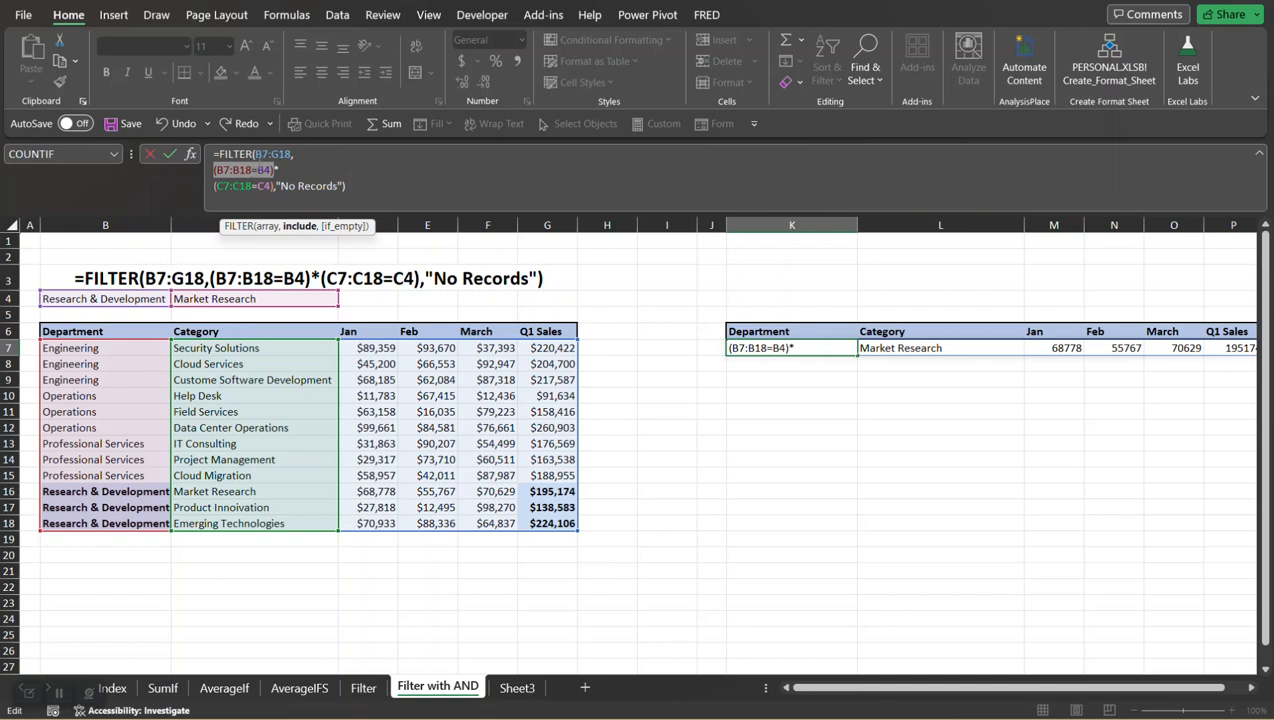
key(F9)
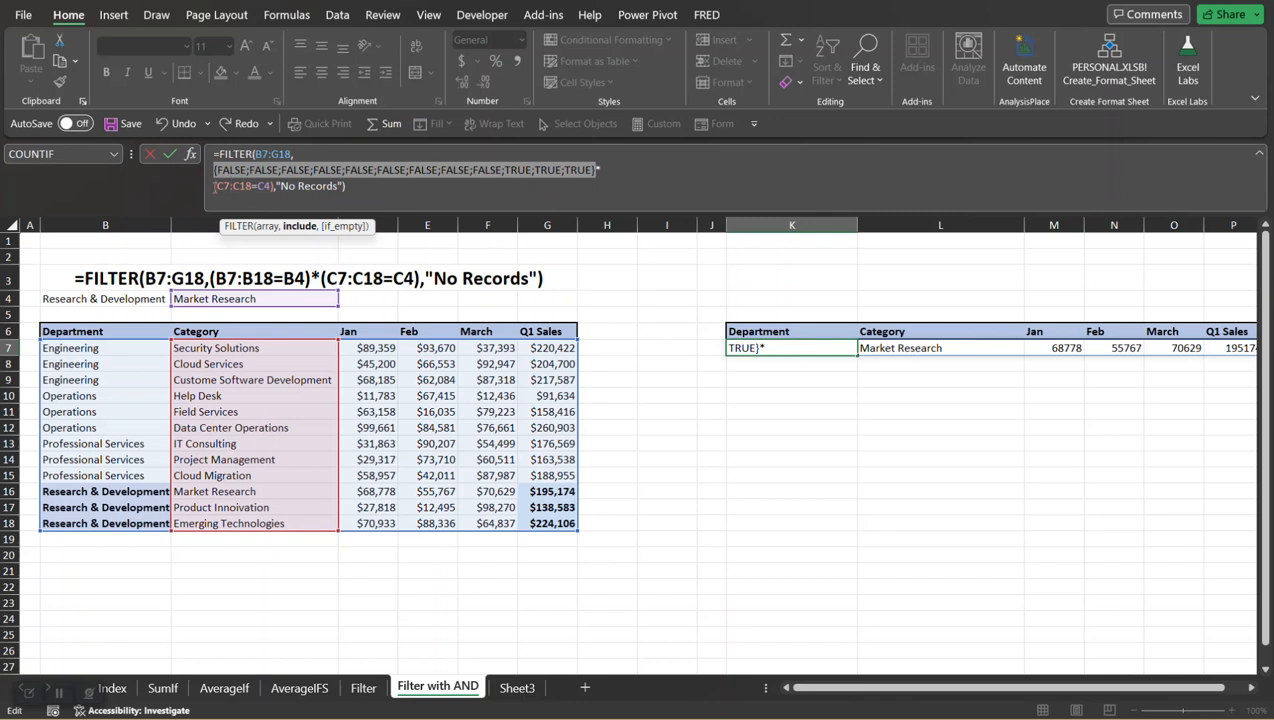
- Evaluate the category condition (C7:C18=C4) and the product of both arrays in place, and discard the formula edits
drag(215, 187, 274, 186)
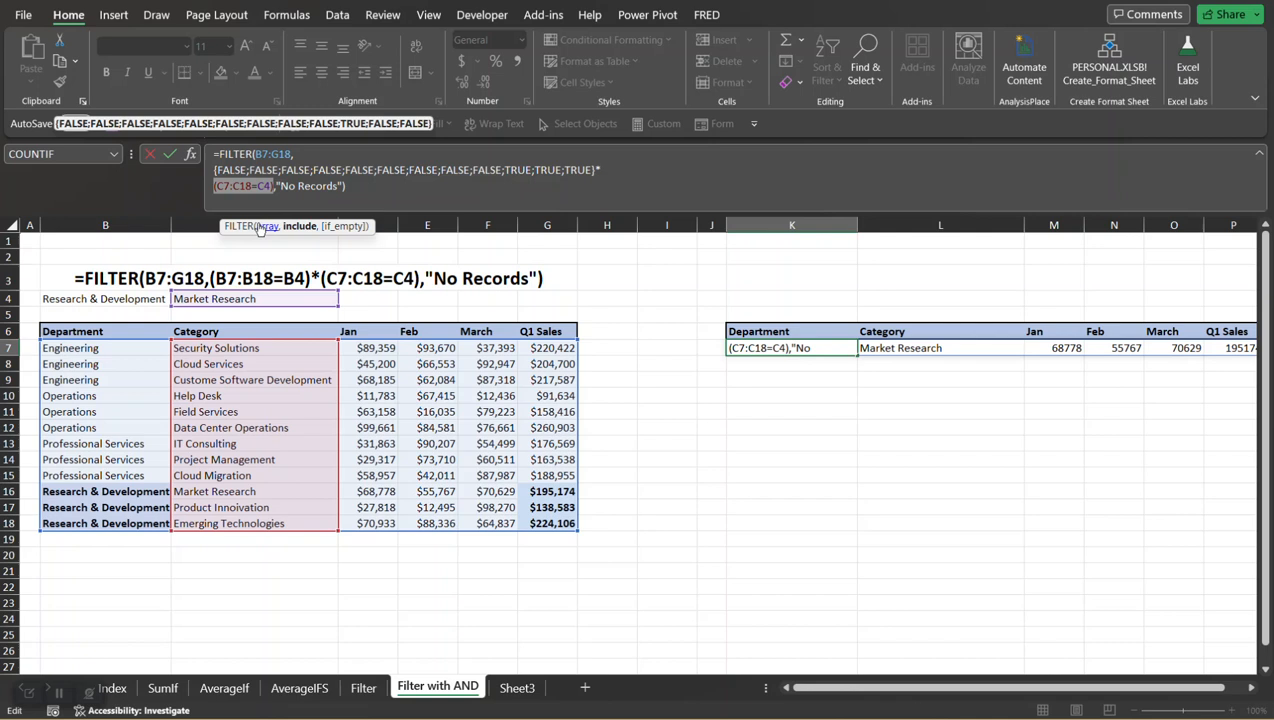
key(F9)
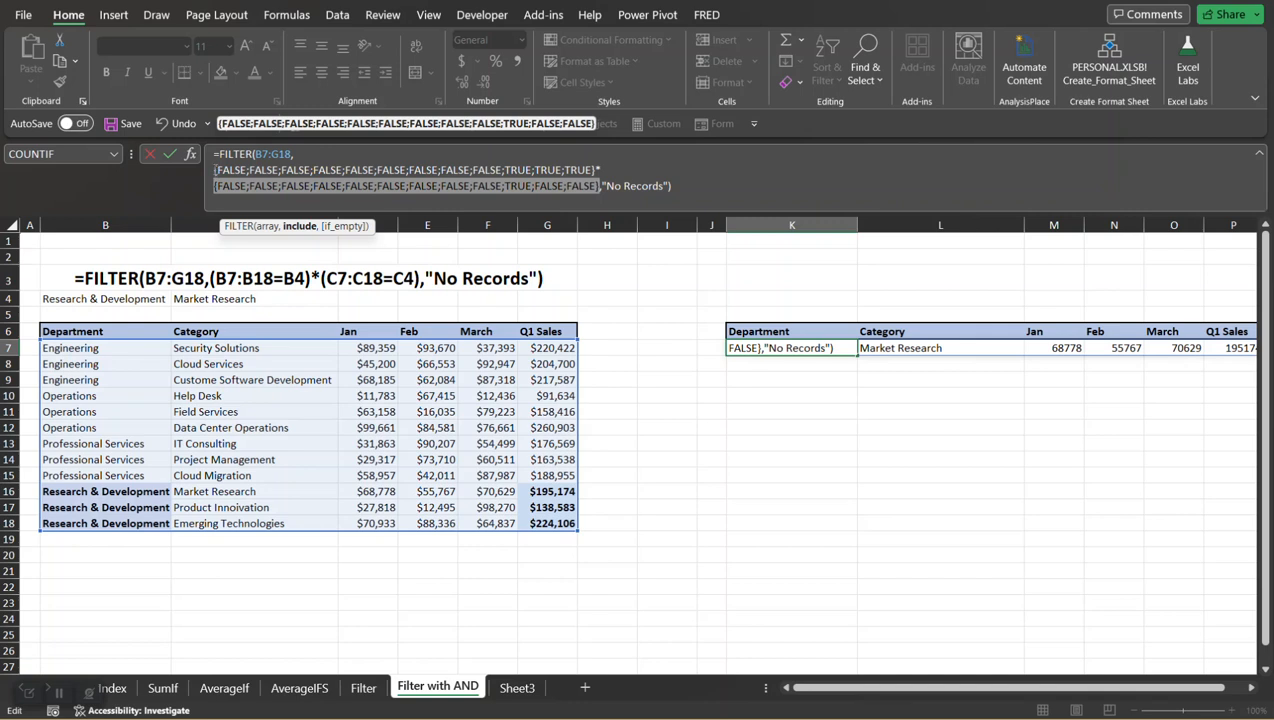
drag(214, 170, 601, 186)
key(F9)
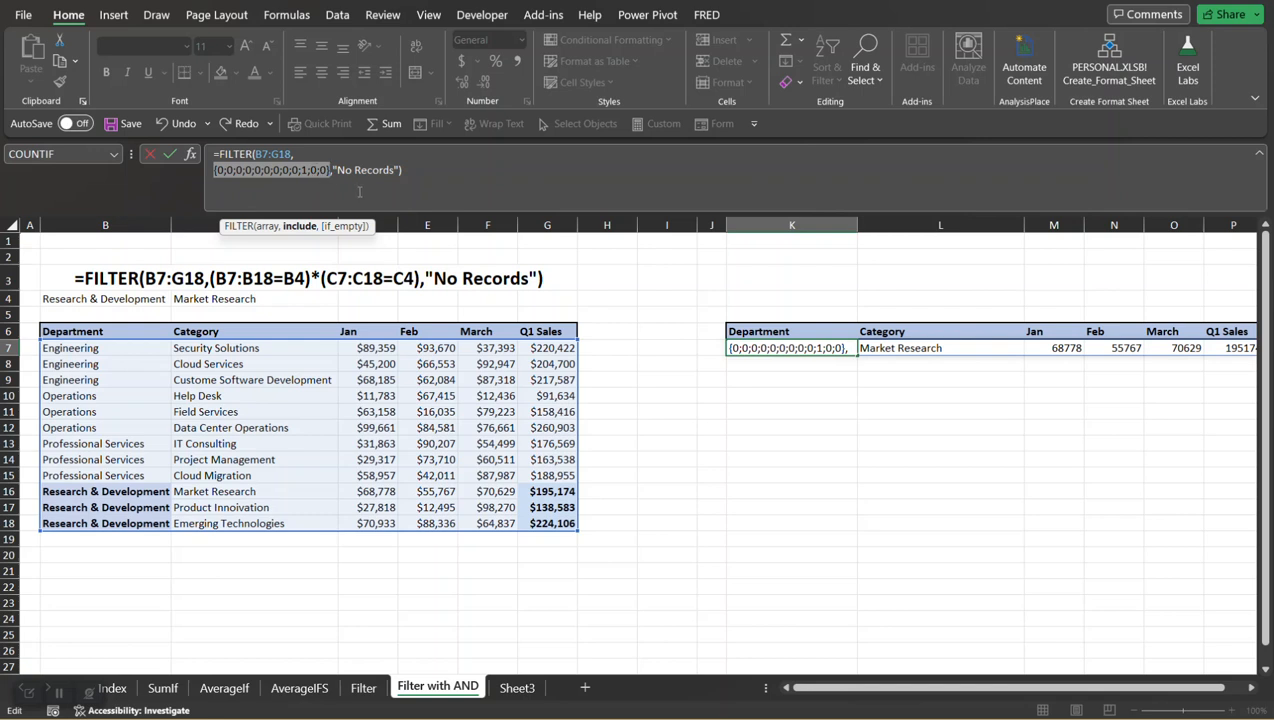
key(Escape)
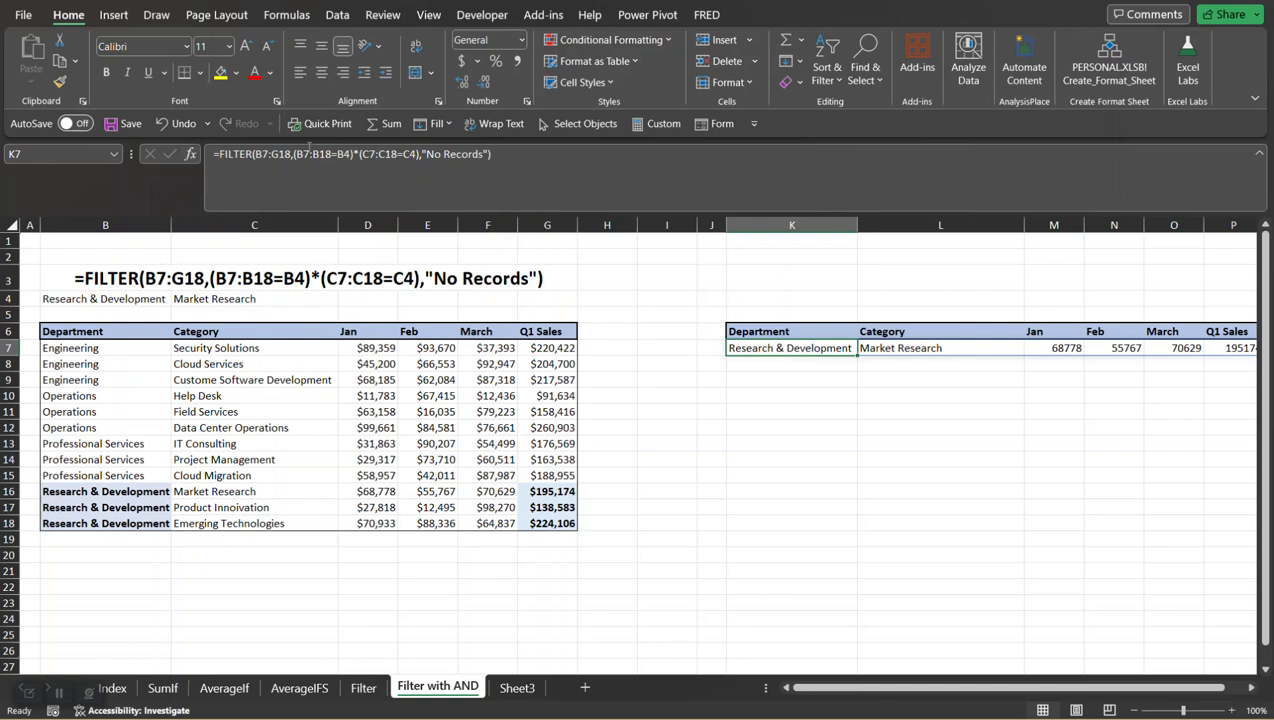
- Copy the department comparison B7:B18=B4 from K7's formula, leaving the formula unedited
click(712, 364)
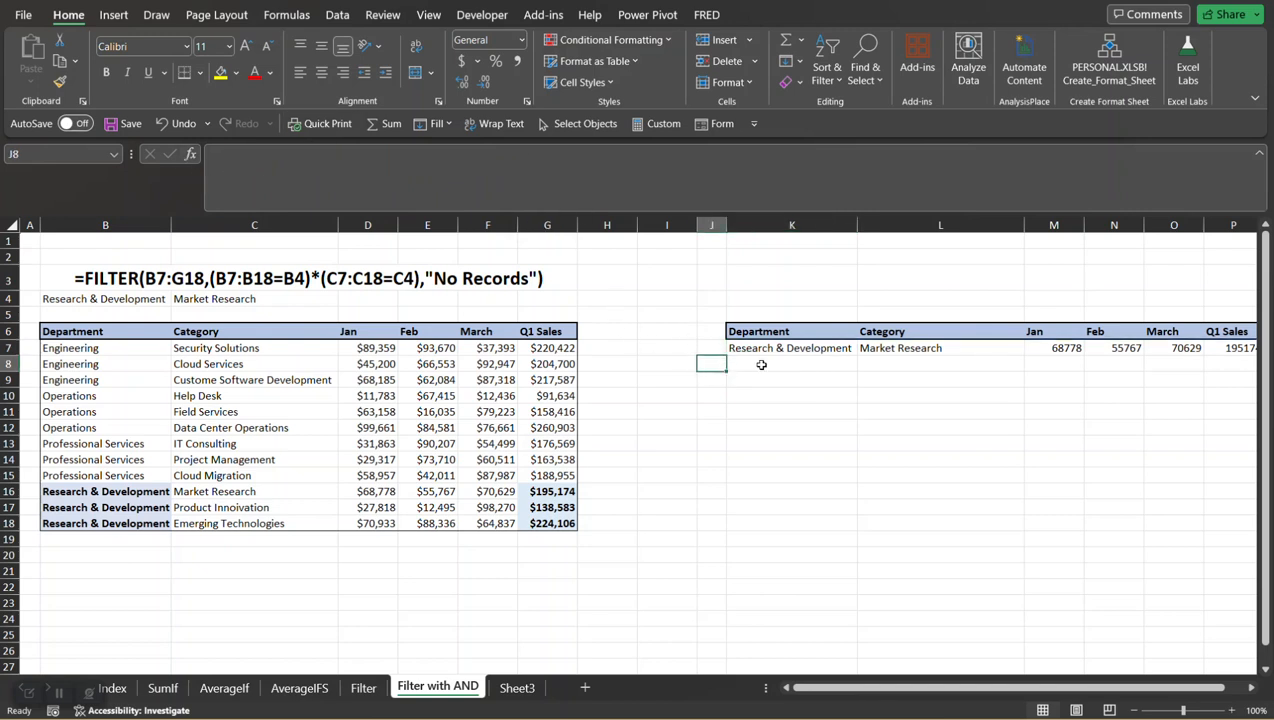
click(619, 351)
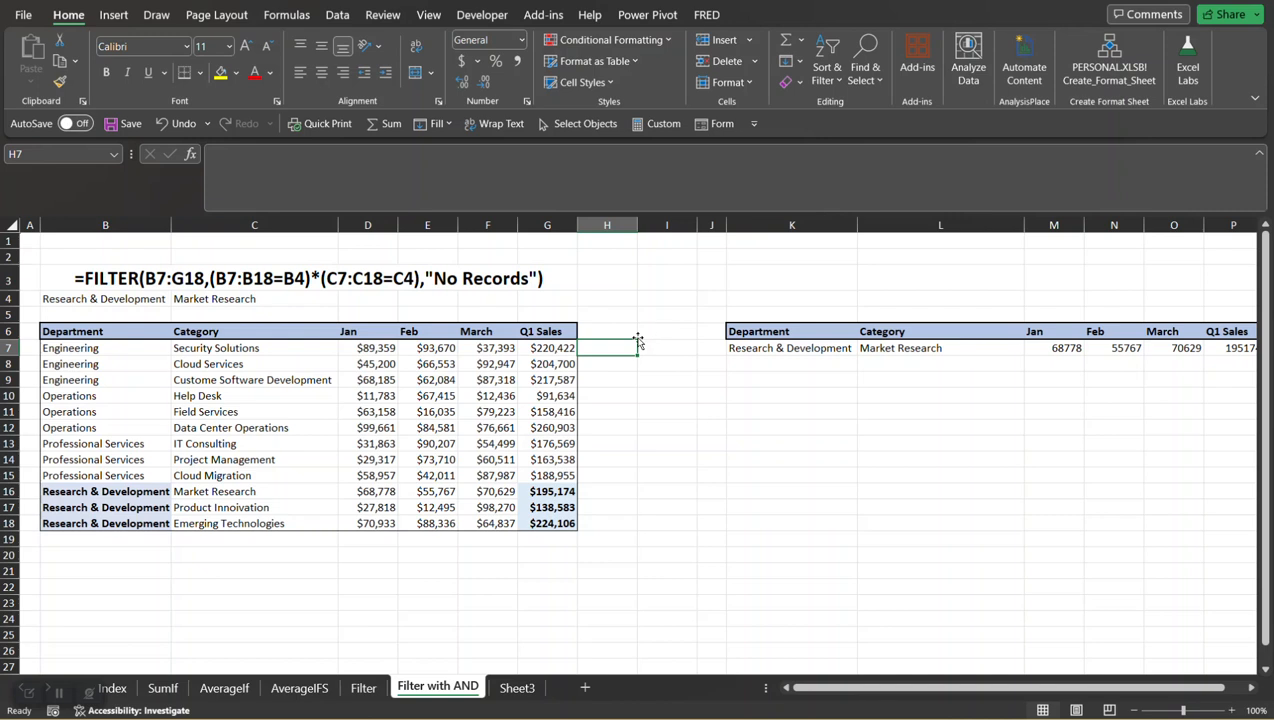
click(737, 350)
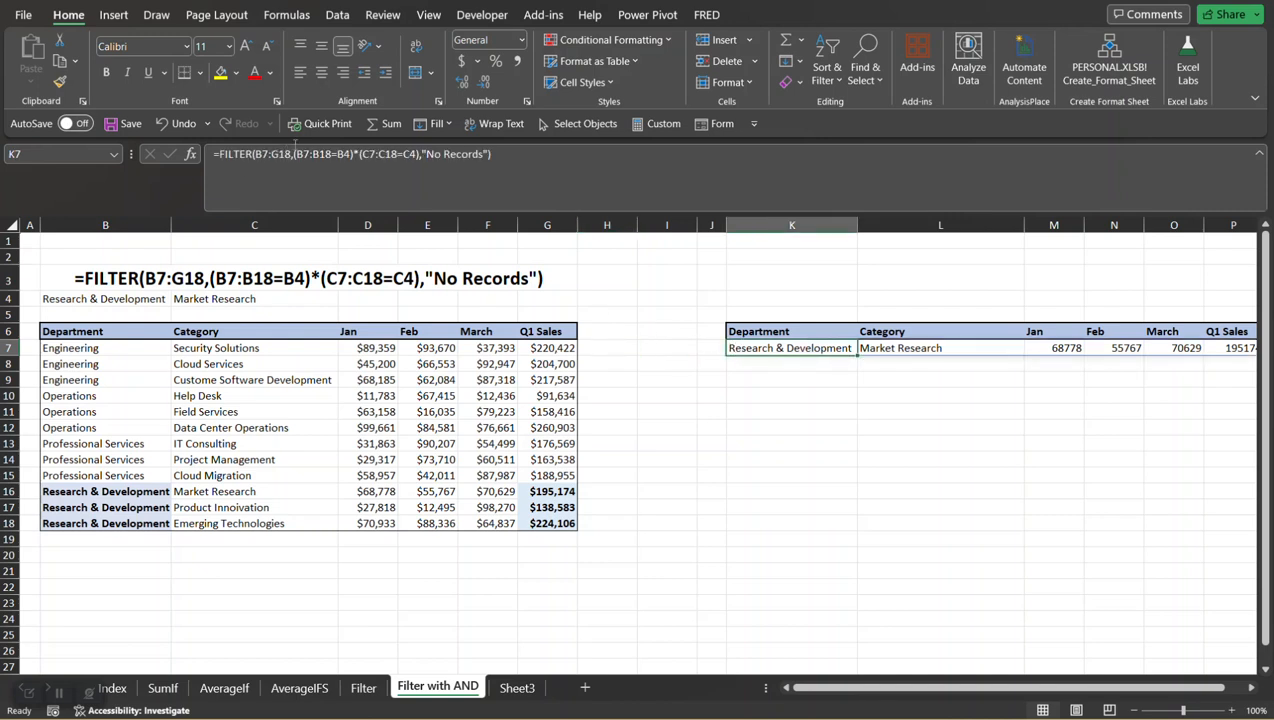
click(296, 154)
drag(296, 154, 350, 154)
key(ctrl+c)
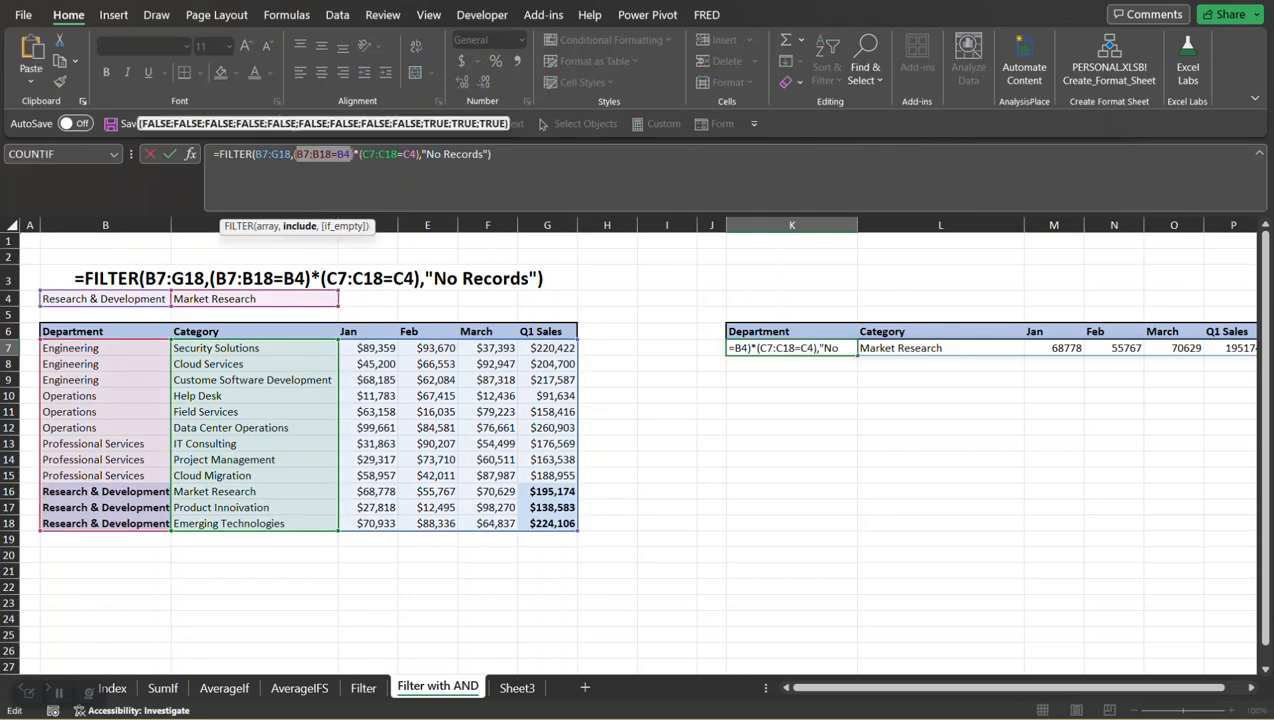
key(Escape)
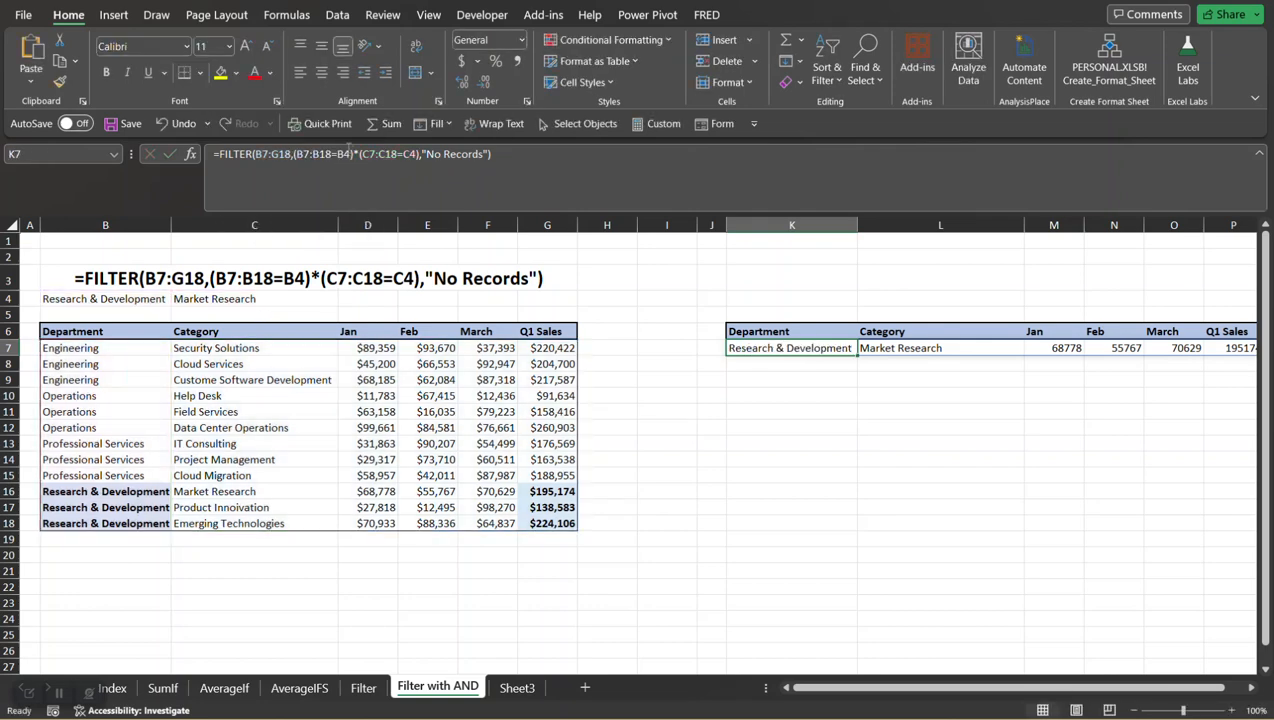
- Paste the copied department comparison into H7 and make it the formula =B7:B18=B4
click(599, 347)
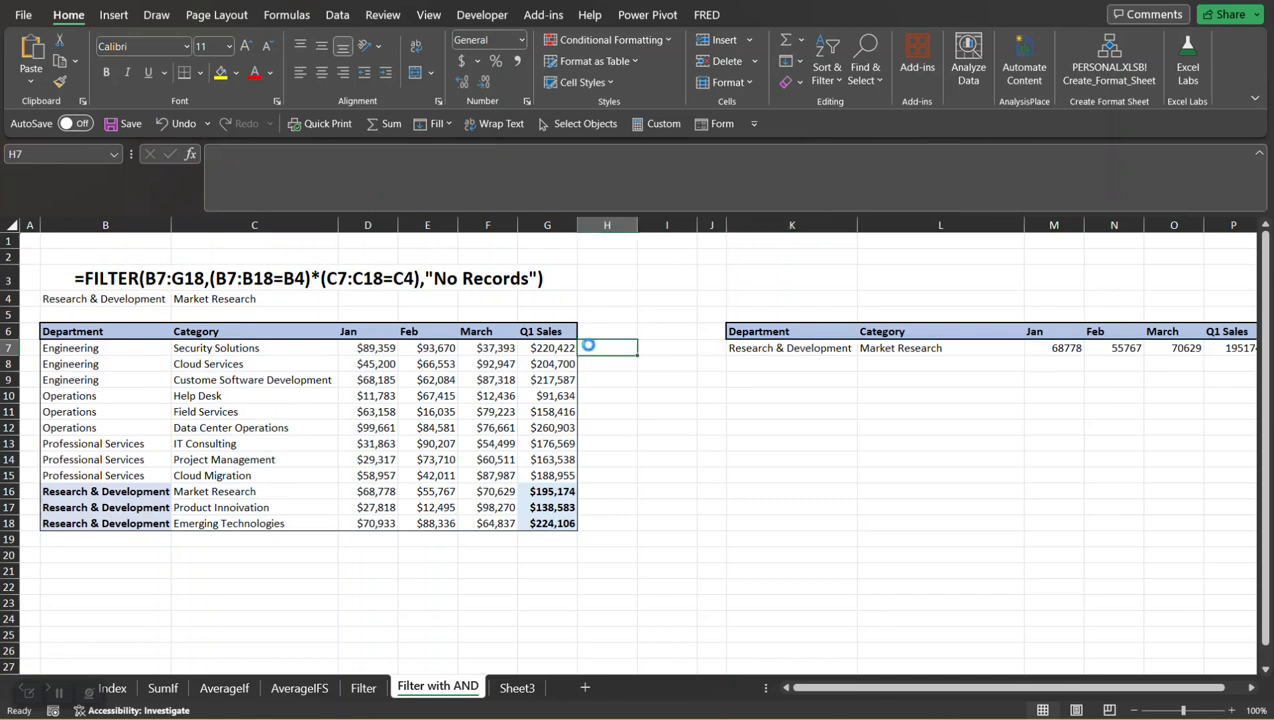
key(ctrl+v)
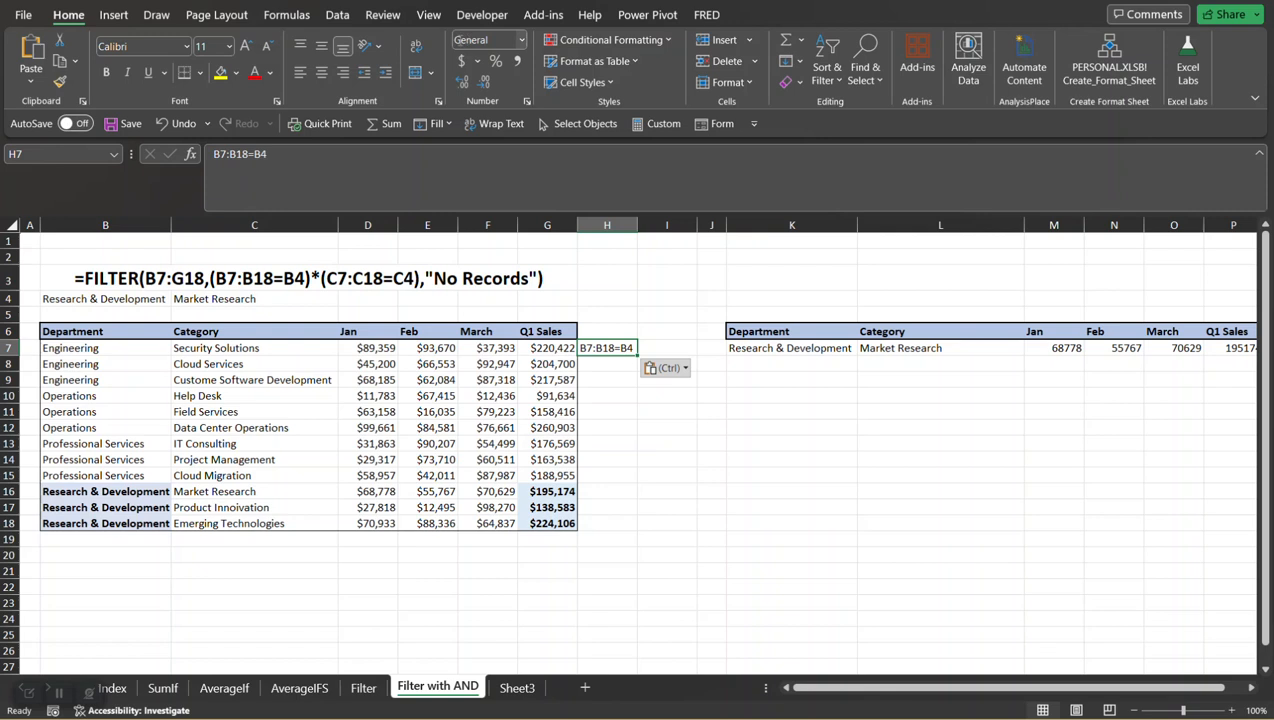
click(216, 158)
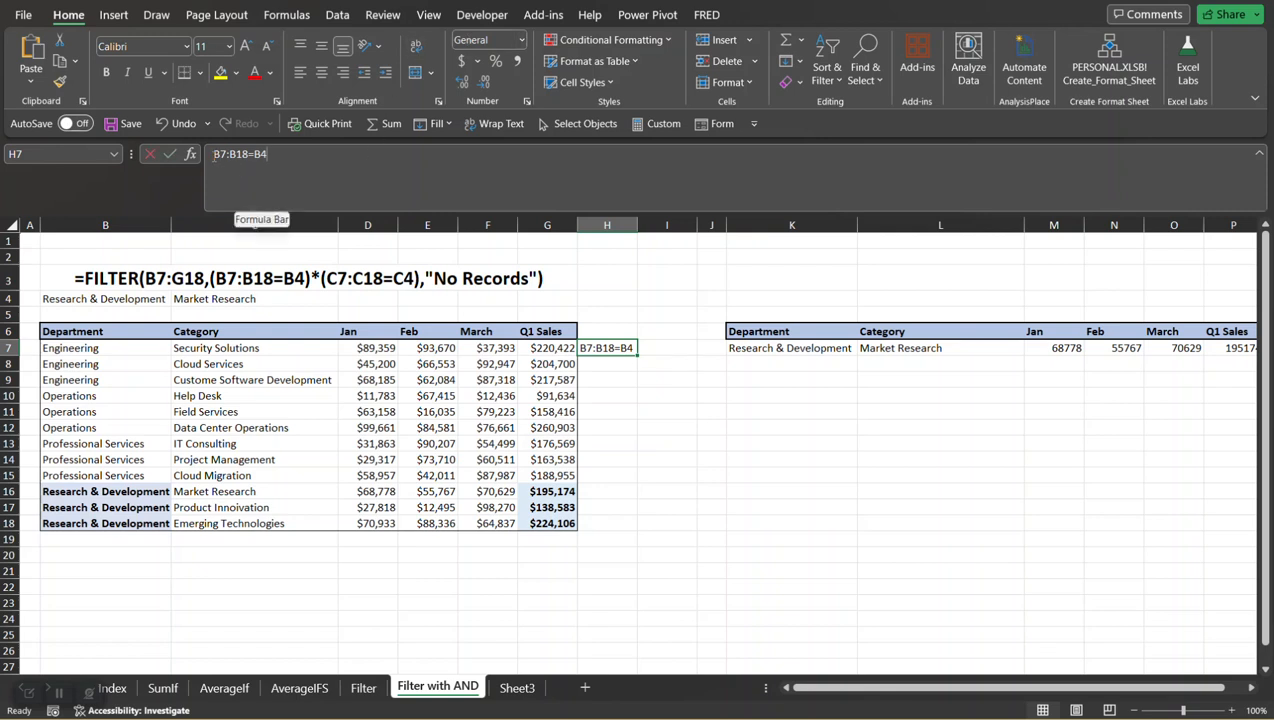
text(=)
key(Return)
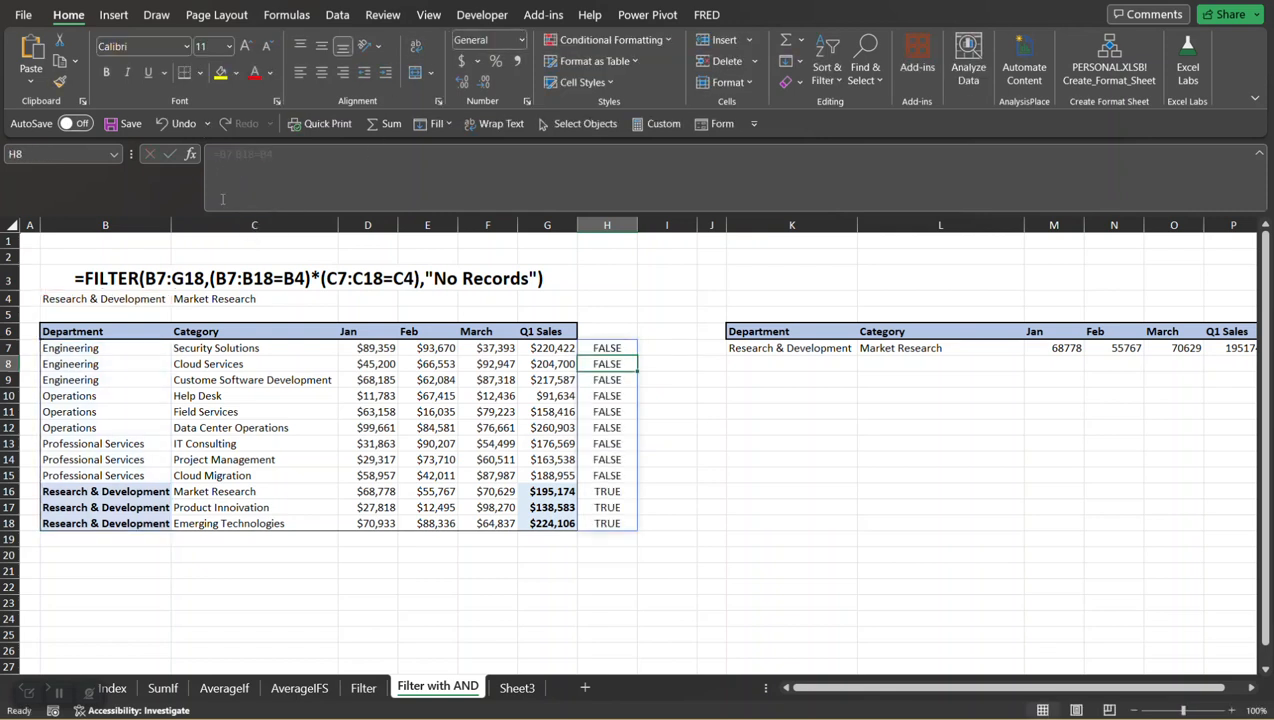
- Copy the category comparison C7:C18=C4, without its parentheses, from K7's formula, leaving the formula unedited
click(780, 348)
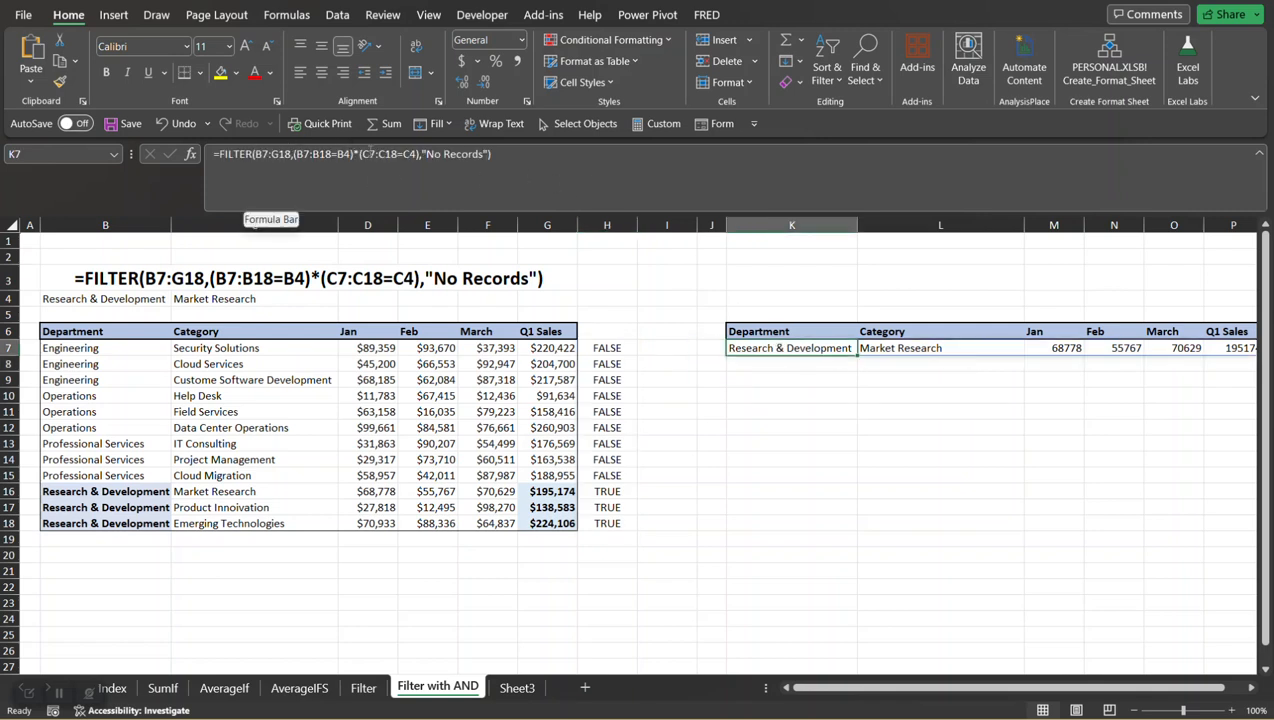
drag(358, 154, 419, 154)
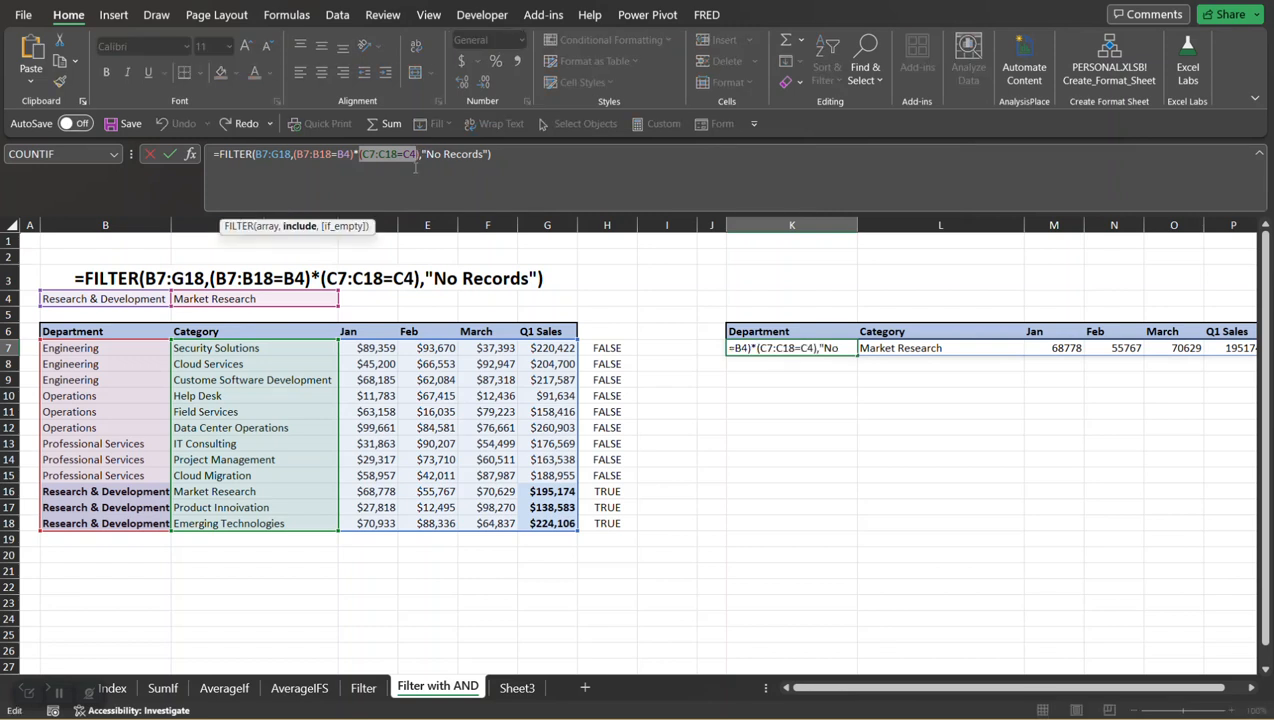
key(Left)
key(Right)
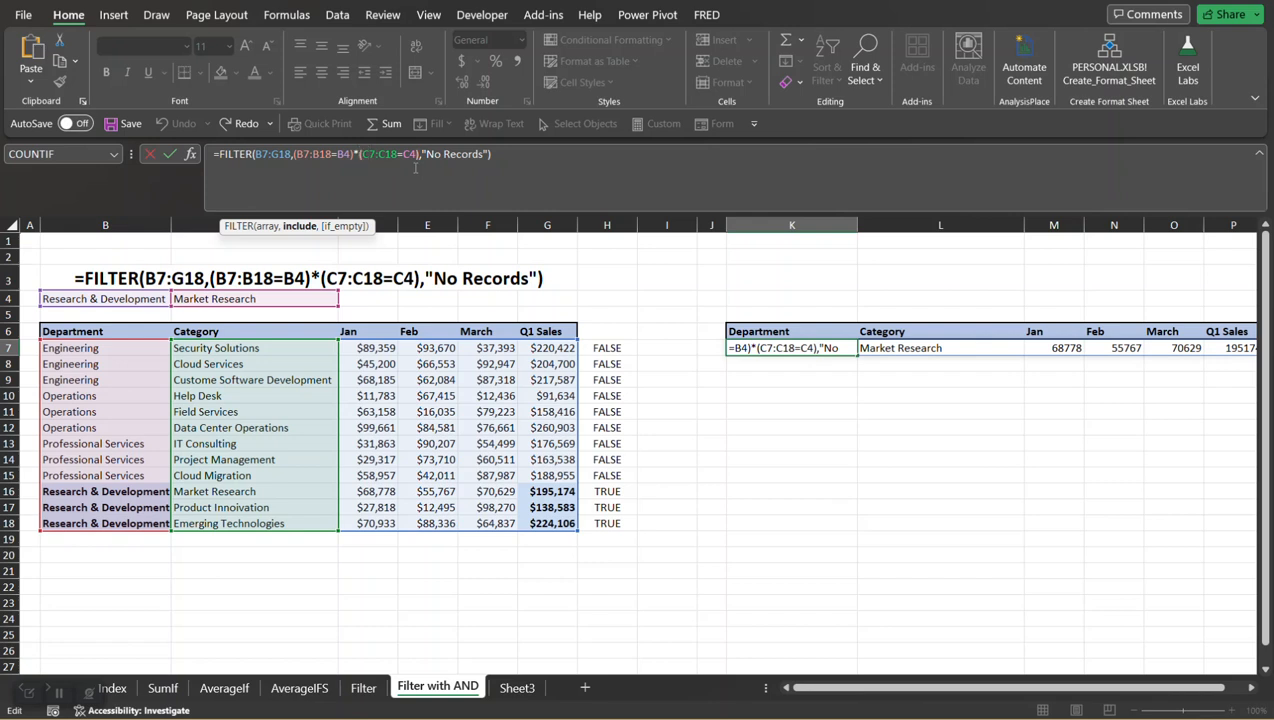
key(shift+Right)
key(shift+Right)
key(shift+Right)
key(shift+Right)
key(shift+Right)
key(shift+Right)
key(shift+Right)
key(shift+Right)
key(shift+Right)
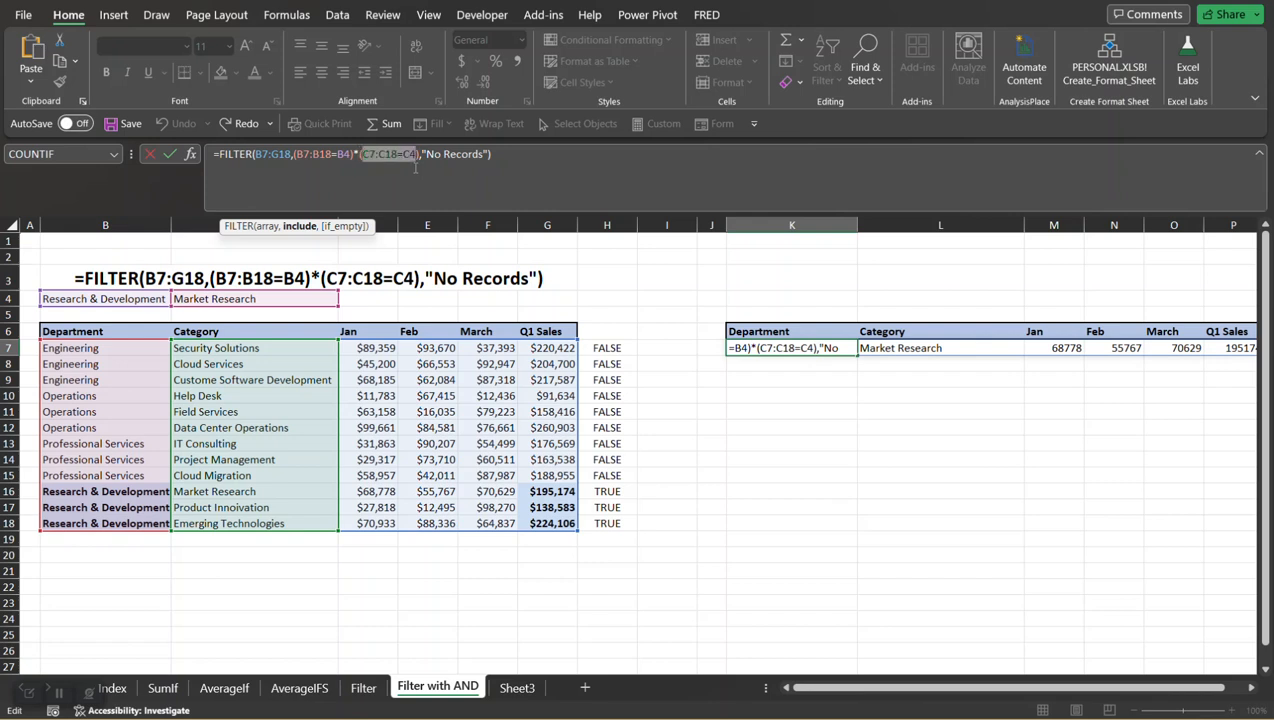
key(Escape)
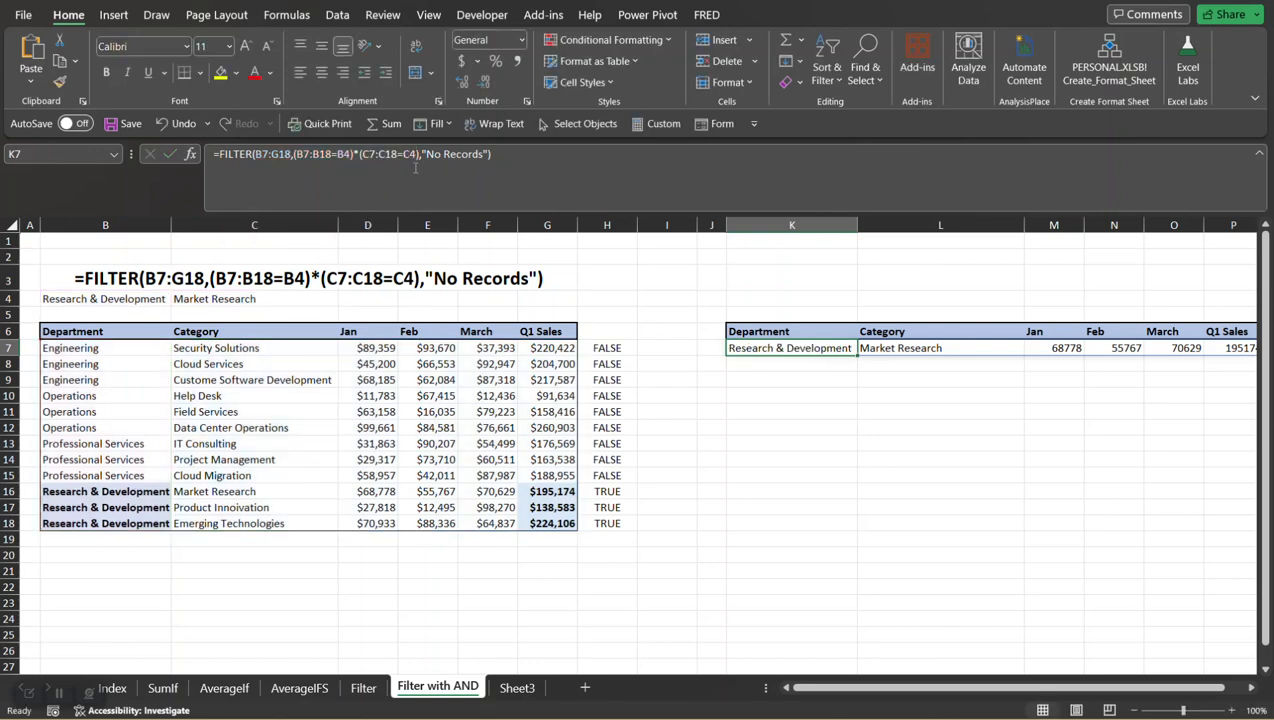
- Enter the category comparison =C7:C18=C4 in I7 beside the department results
click(683, 346)
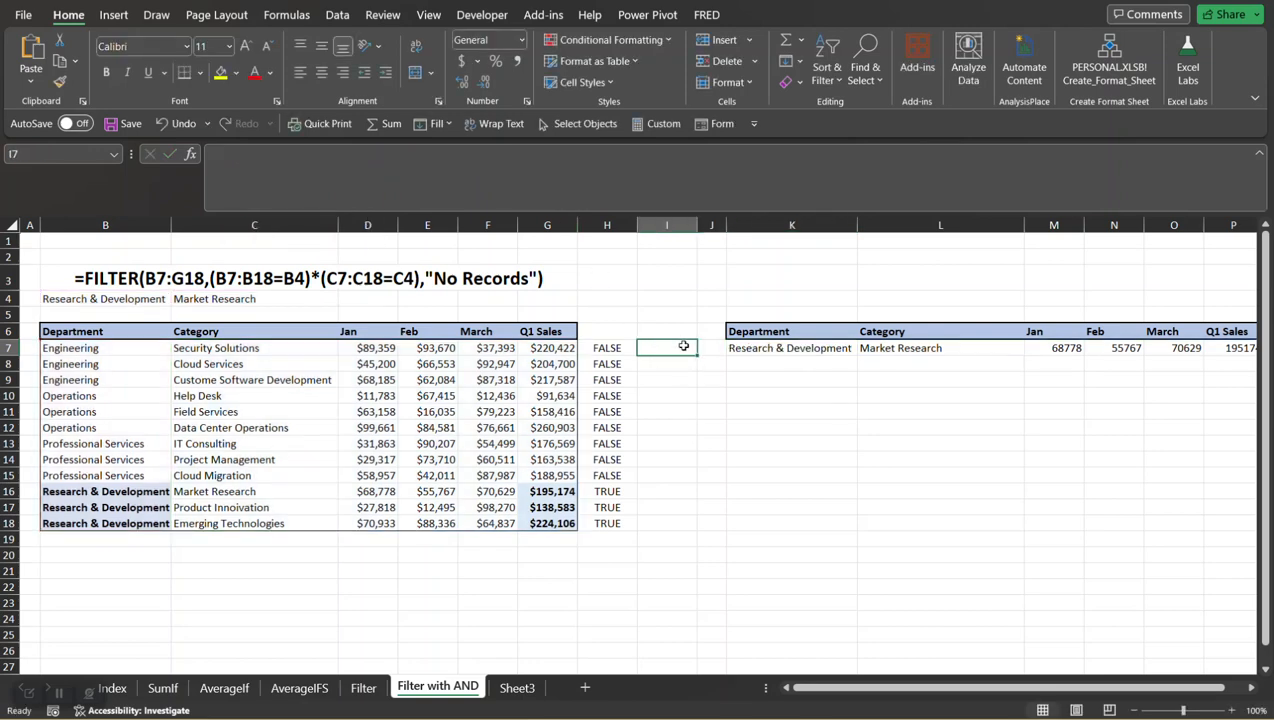
text(=C7:C18=C4)
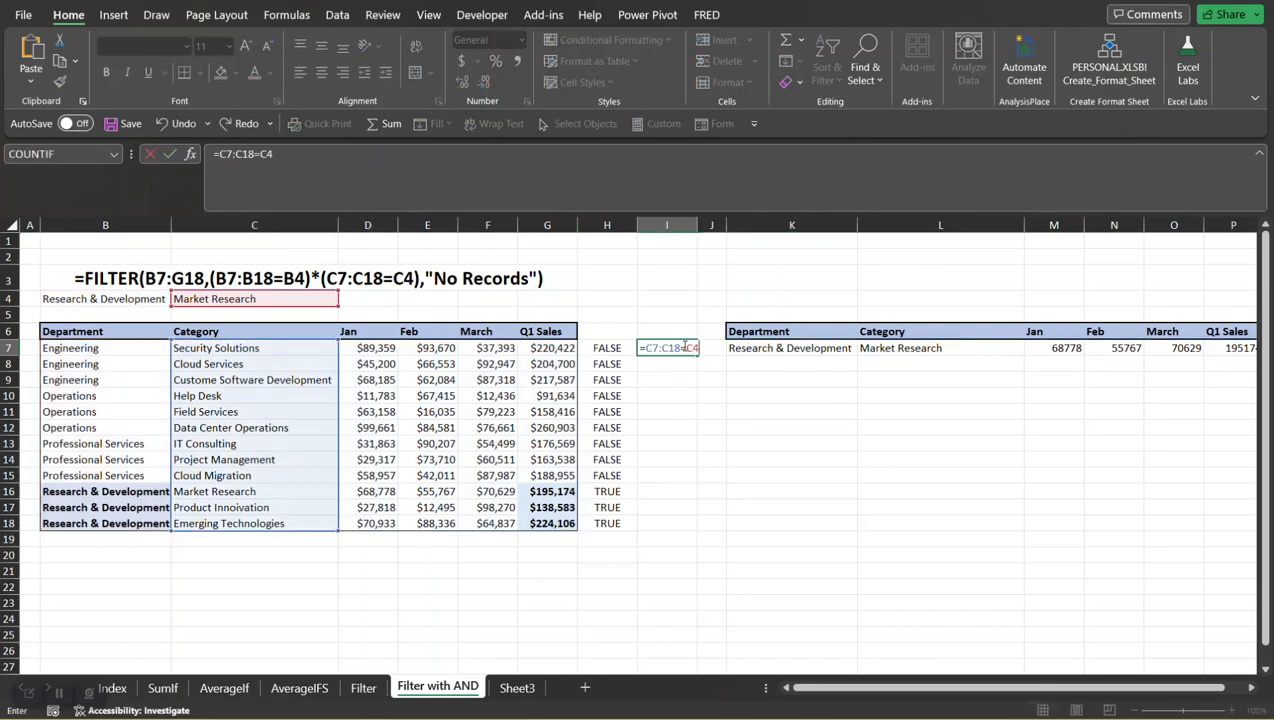
key(Return)
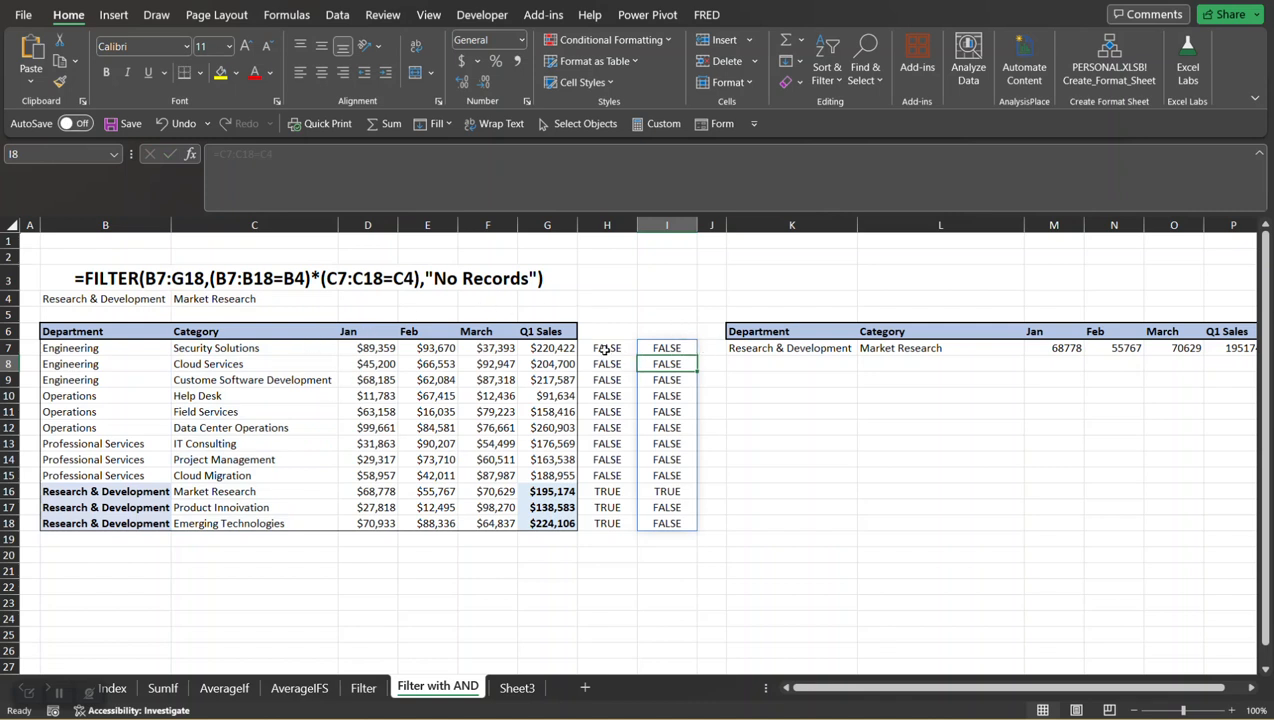
- Examine the department and category result arrays in columns H and I against K7's formula, focusing on the Market Research row
click(756, 347)
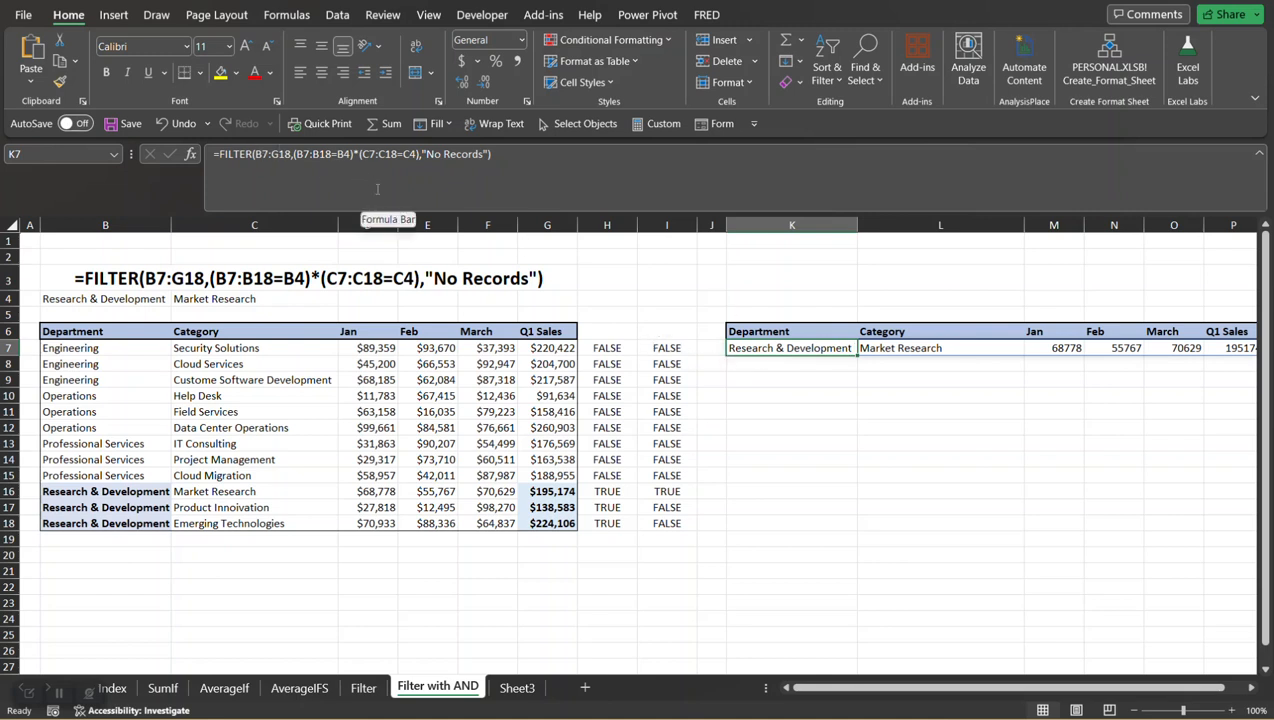
click(597, 350)
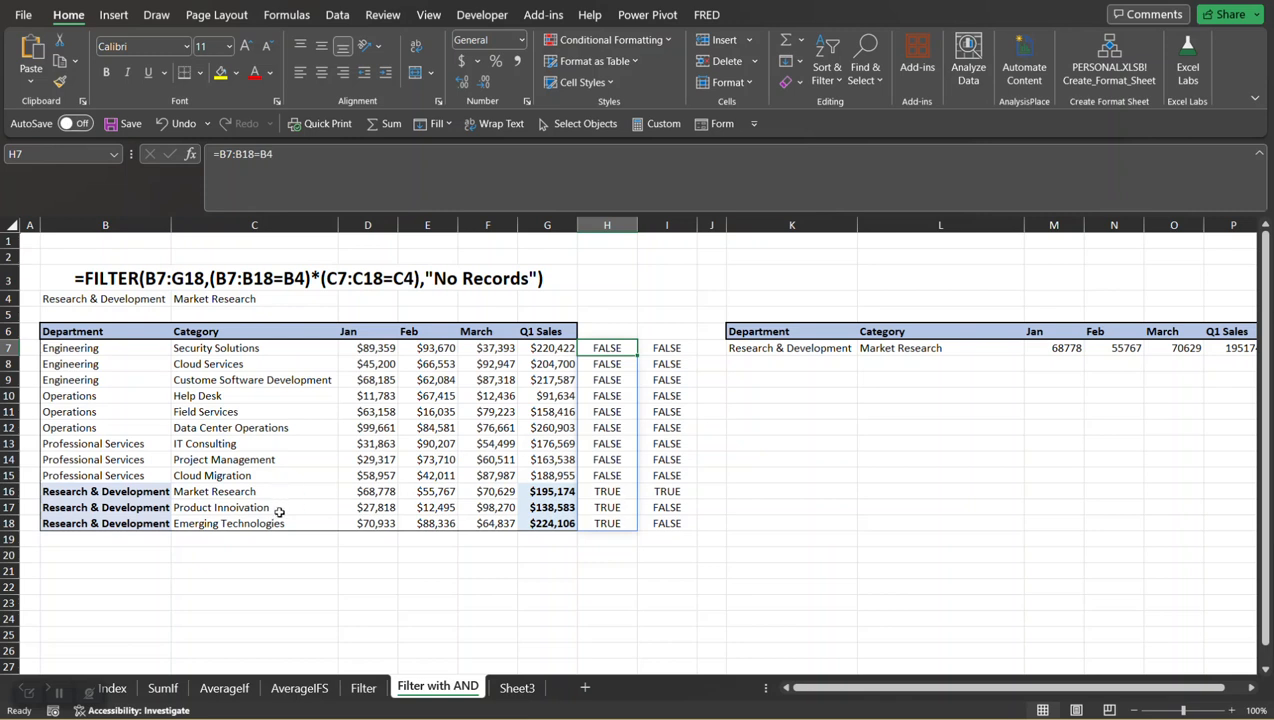
click(676, 347)
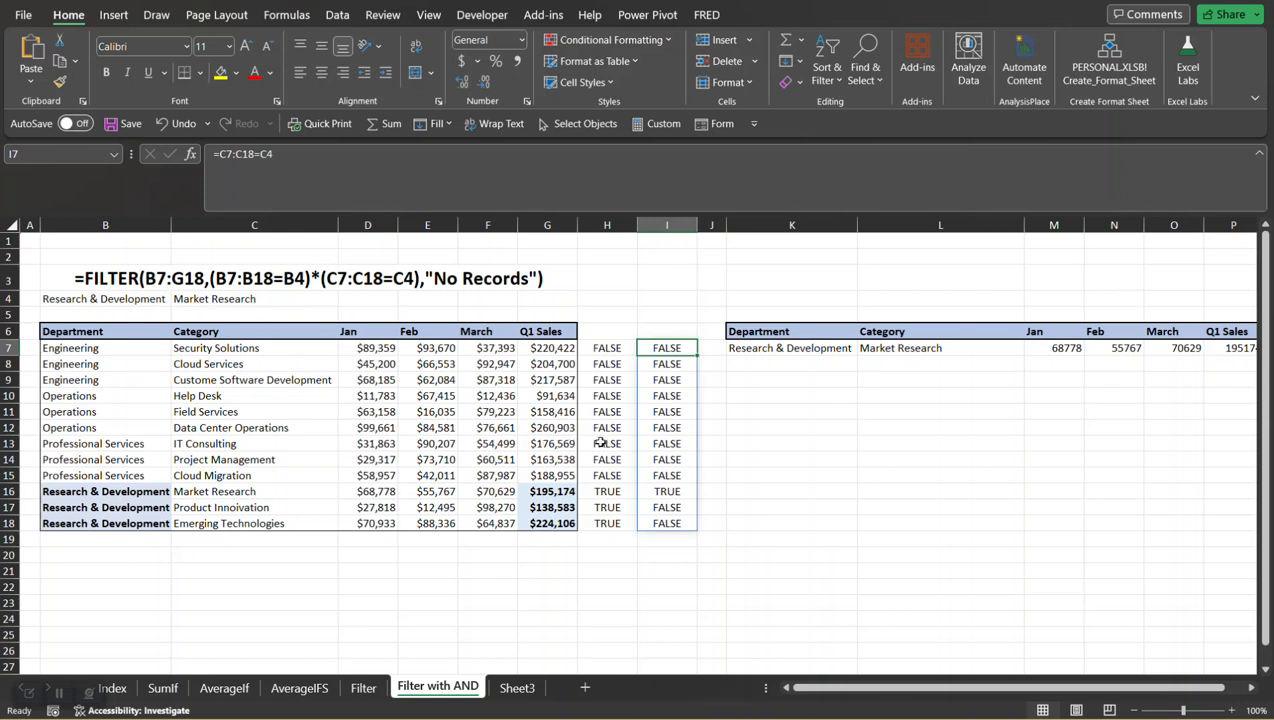
click(668, 492)
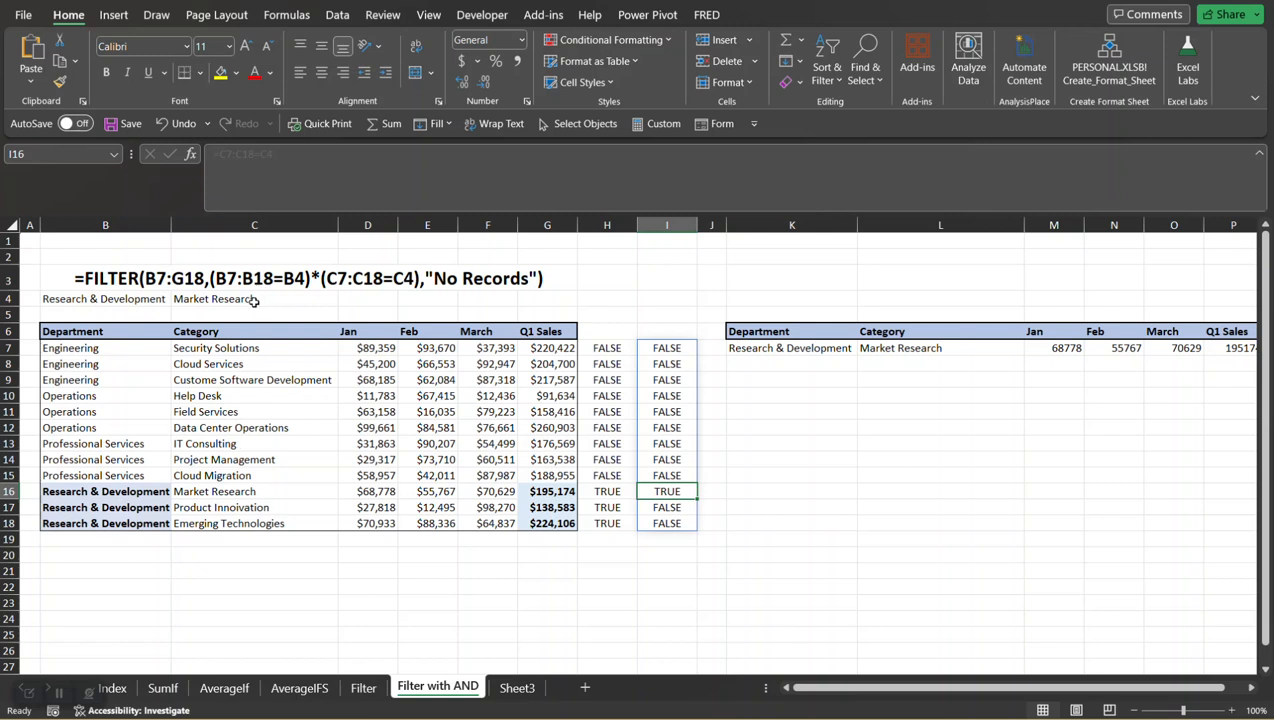
click(253, 492)
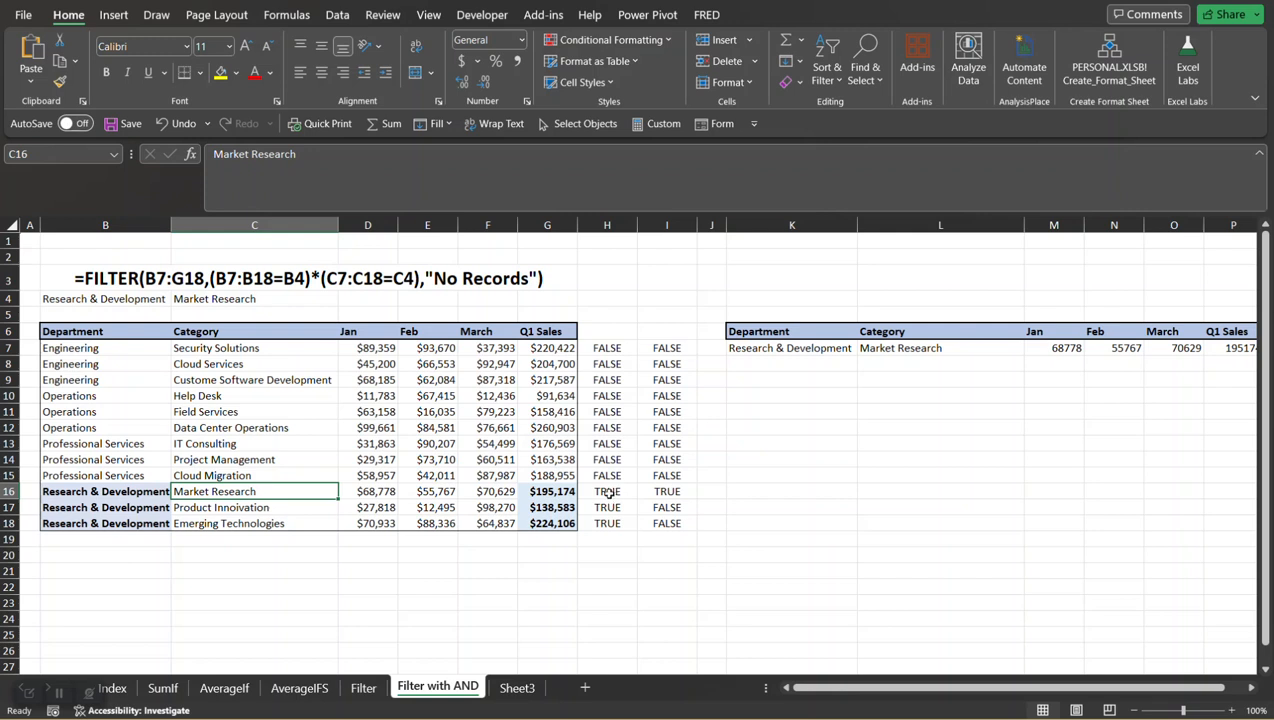
click(608, 493)
click(668, 492)
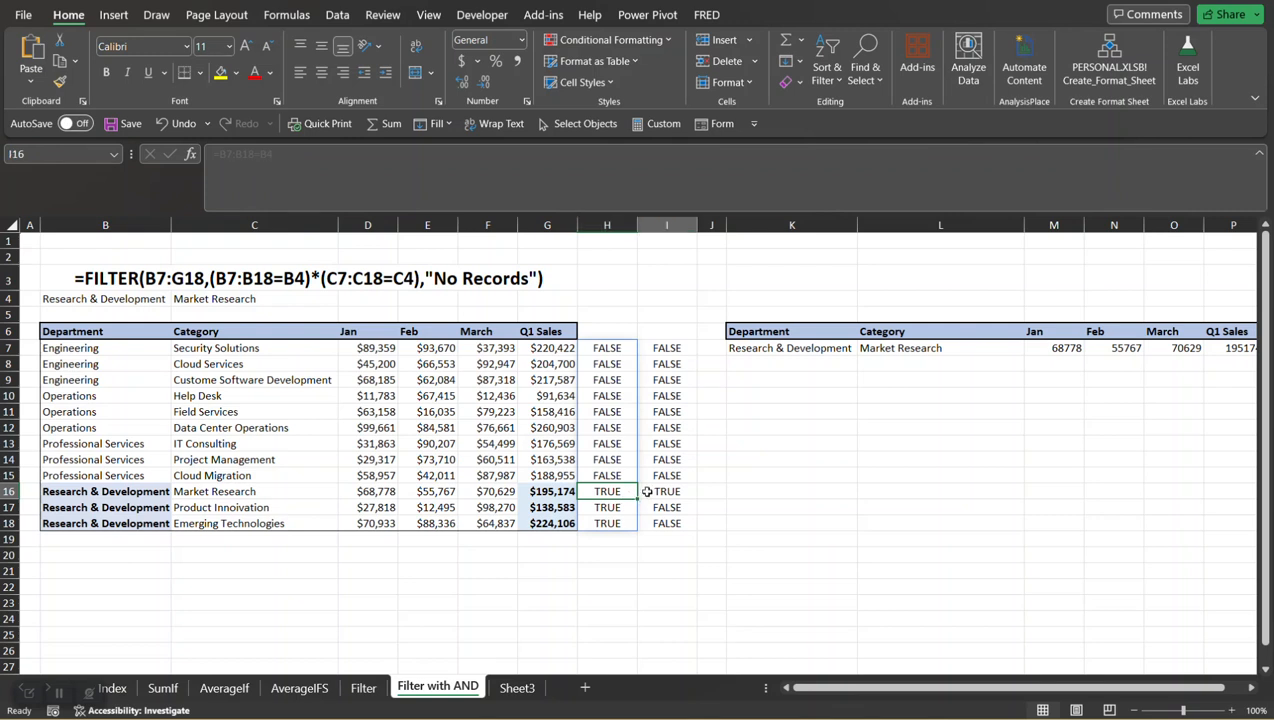
click(712, 491)
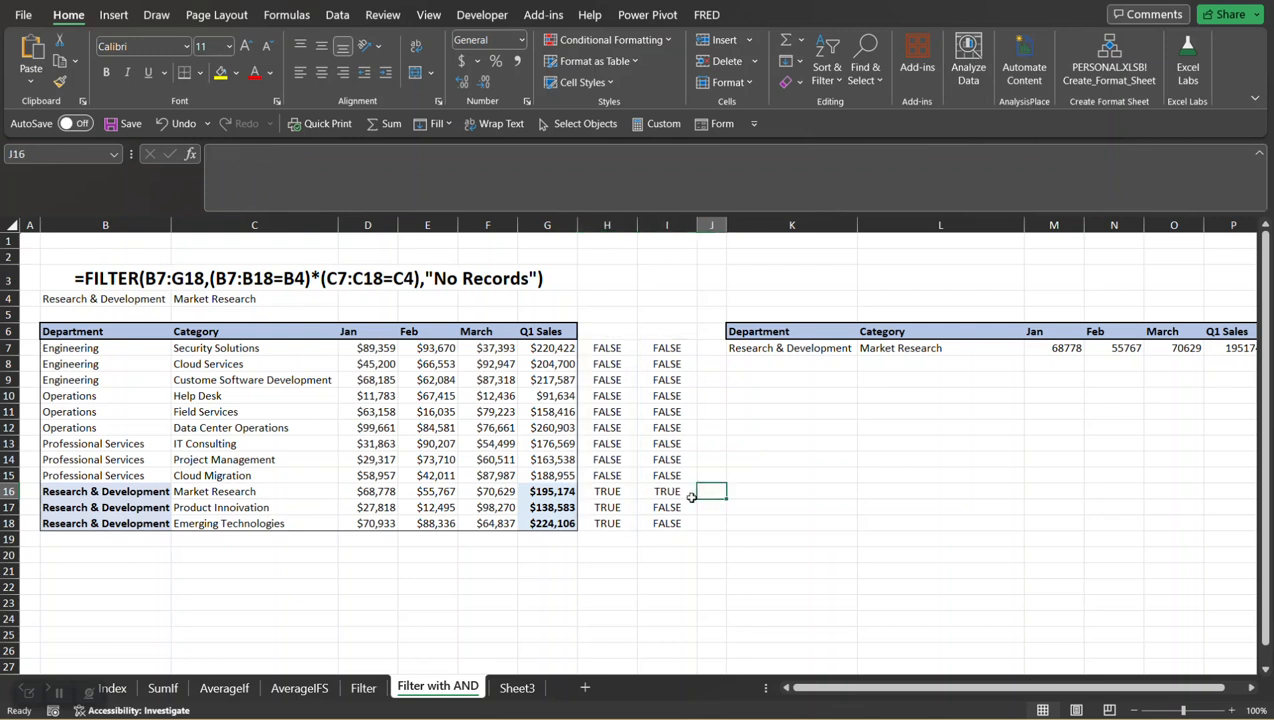
- Enter =H7*I7 in J7 to multiply the first row's department and category results
click(705, 350)
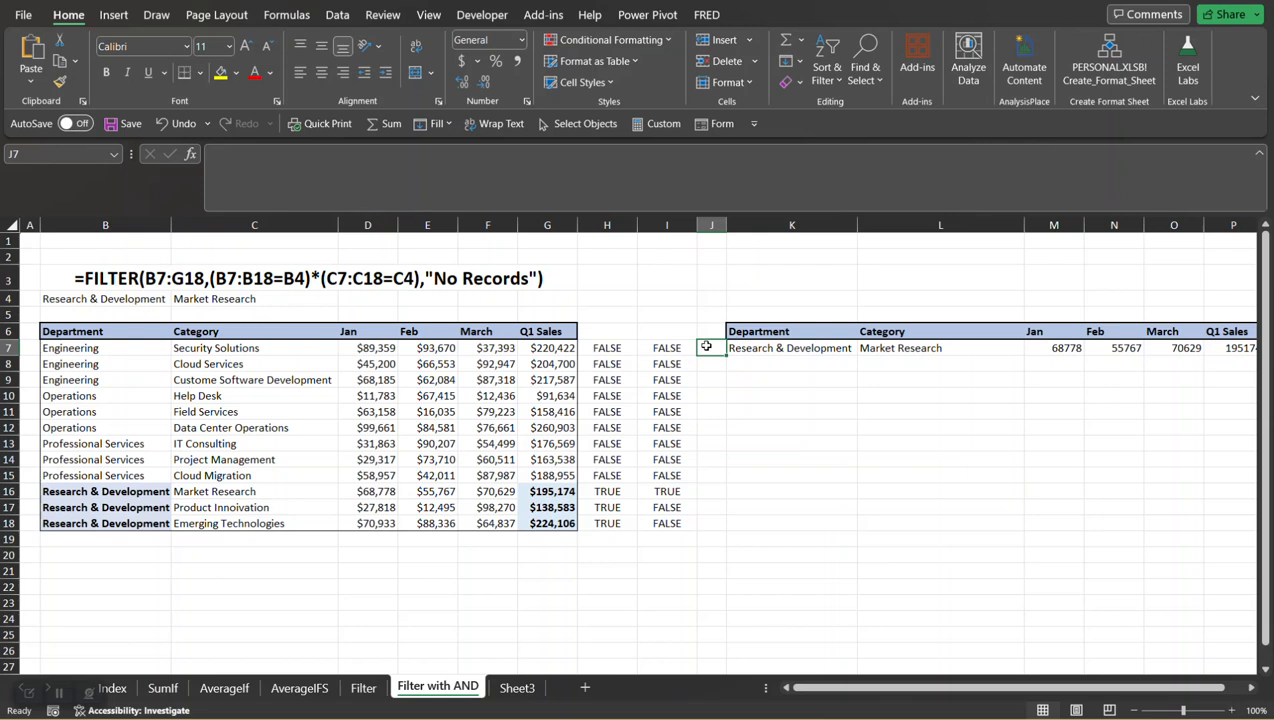
text(=)
key(Left)
key(Left)
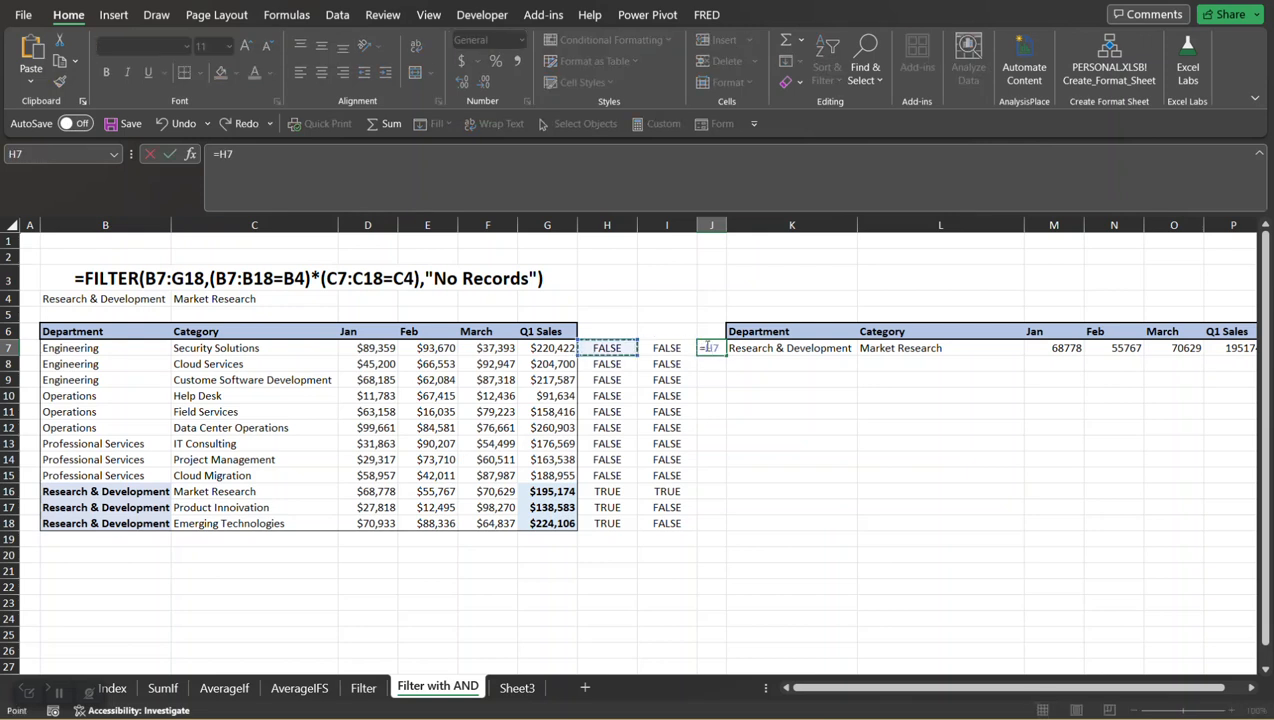
text(*)
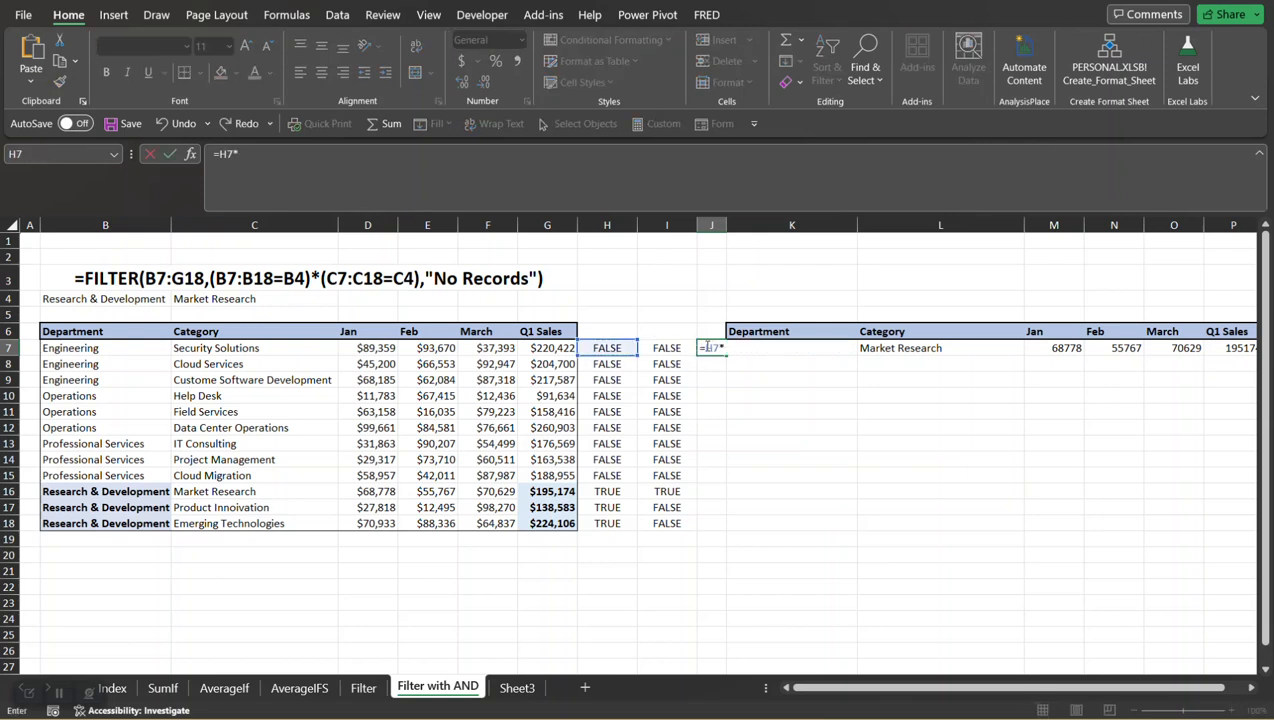
key(Right)
key(Left)
key(Left)
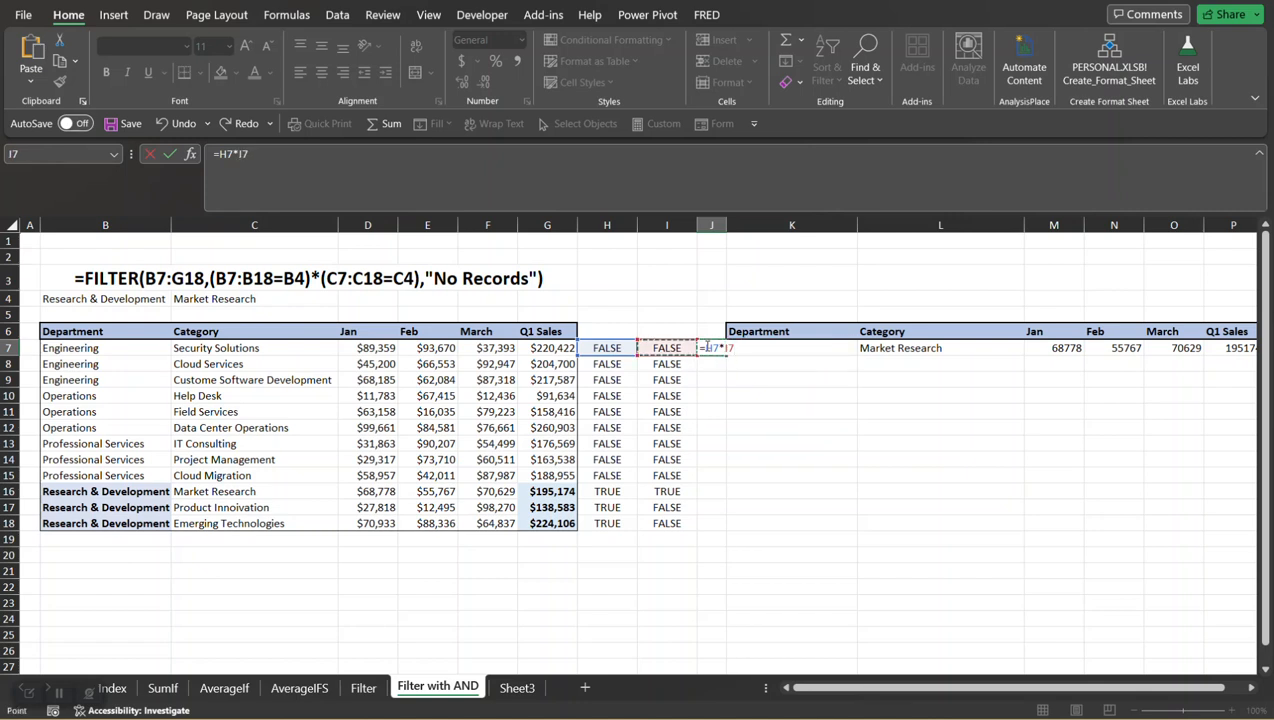
key(Return)
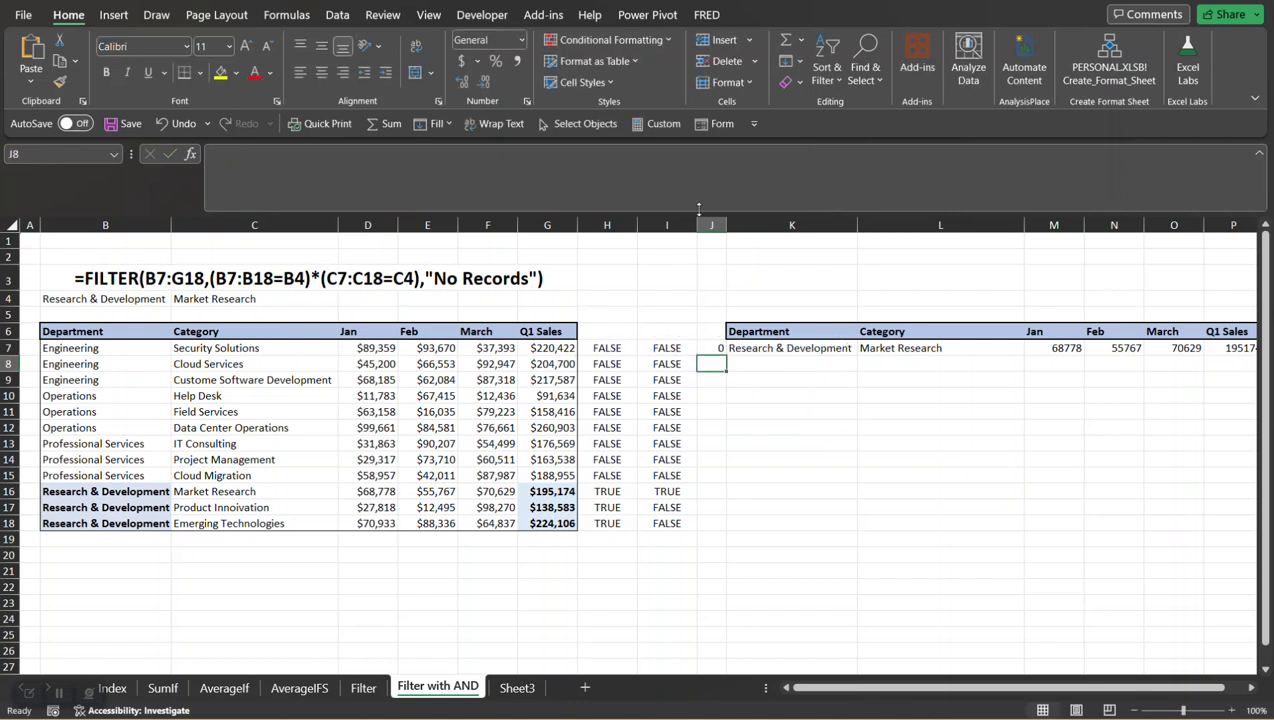
- Fill the multiplication formula from J7 down to J18 and select the Market Research row's product in J16
click(716, 349)
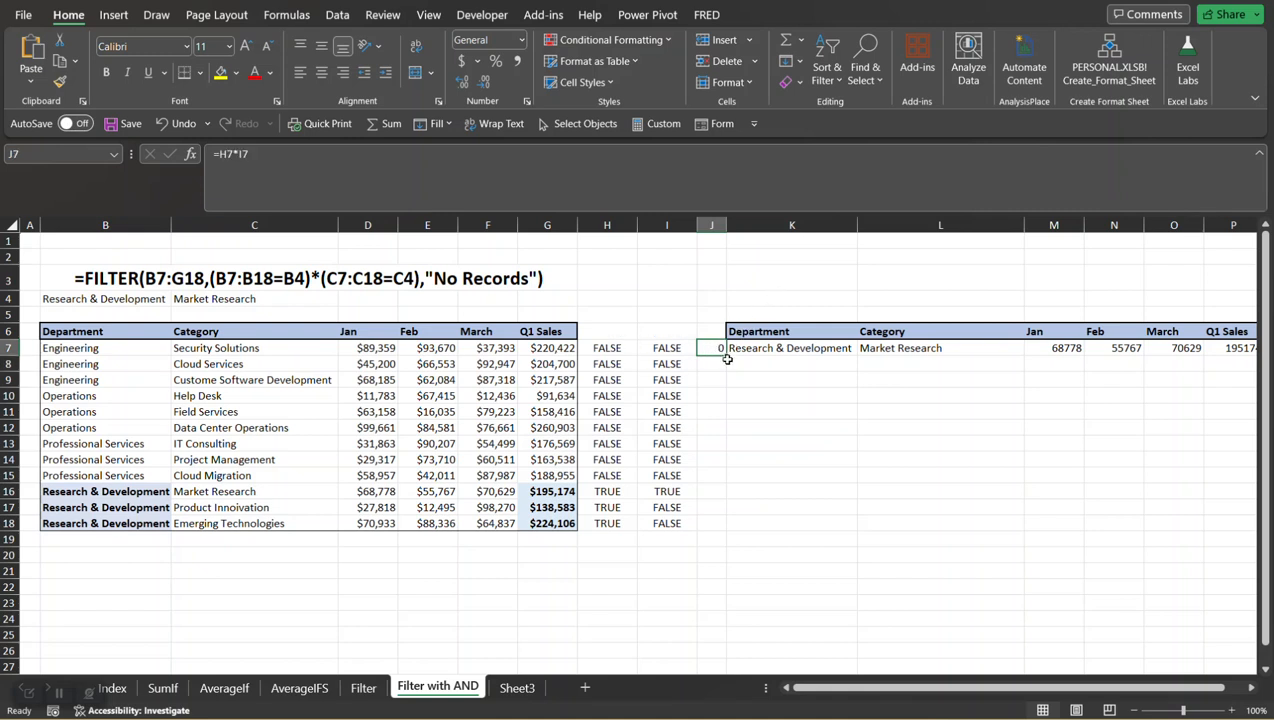
drag(726, 356, 732, 528)
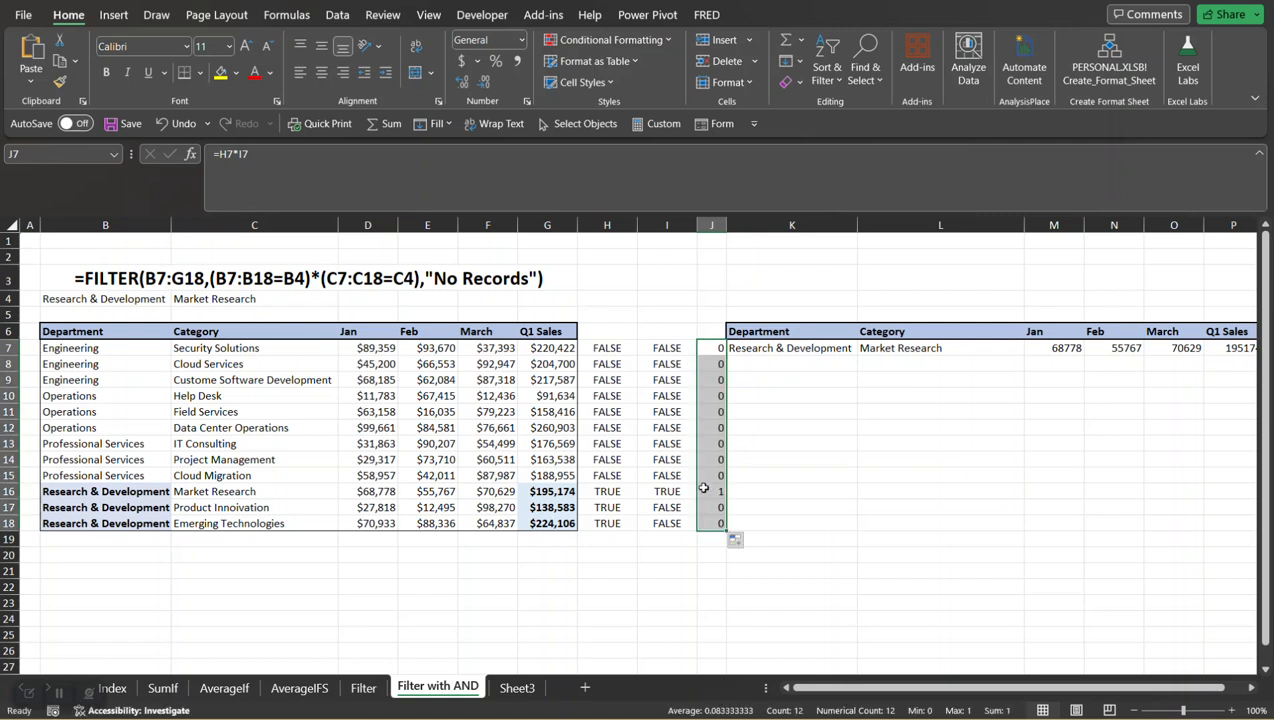
click(719, 491)
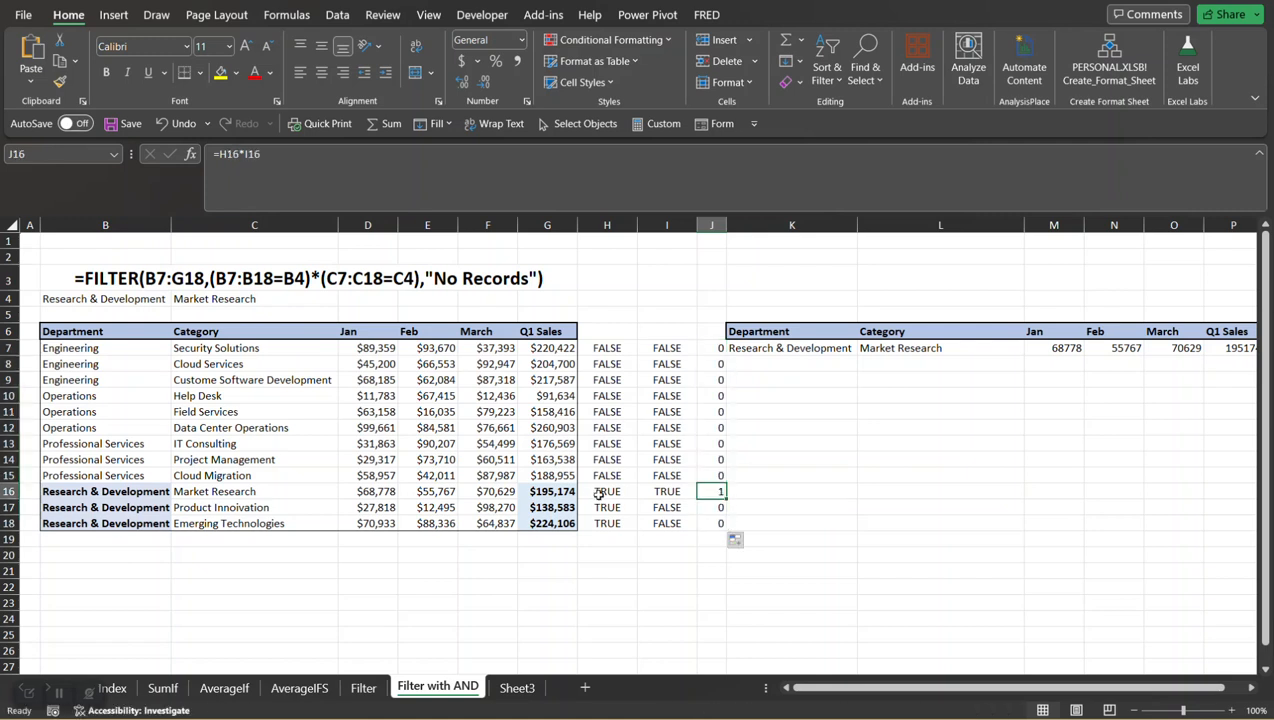